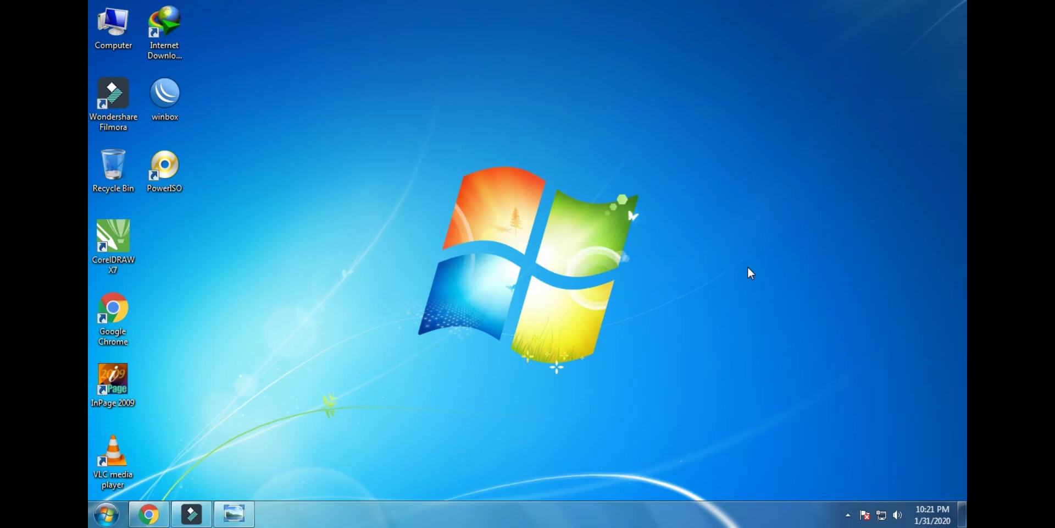
# Refresh the desktop twice and restore the Chrome window showing the PowerISO download page
pyautogui.rightClick(748, 273)
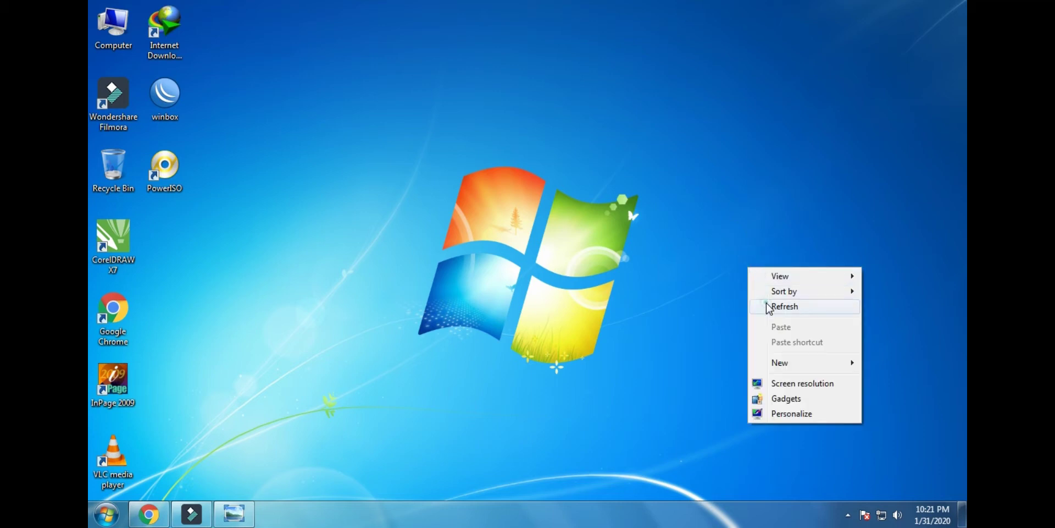
pyautogui.click(769, 305)
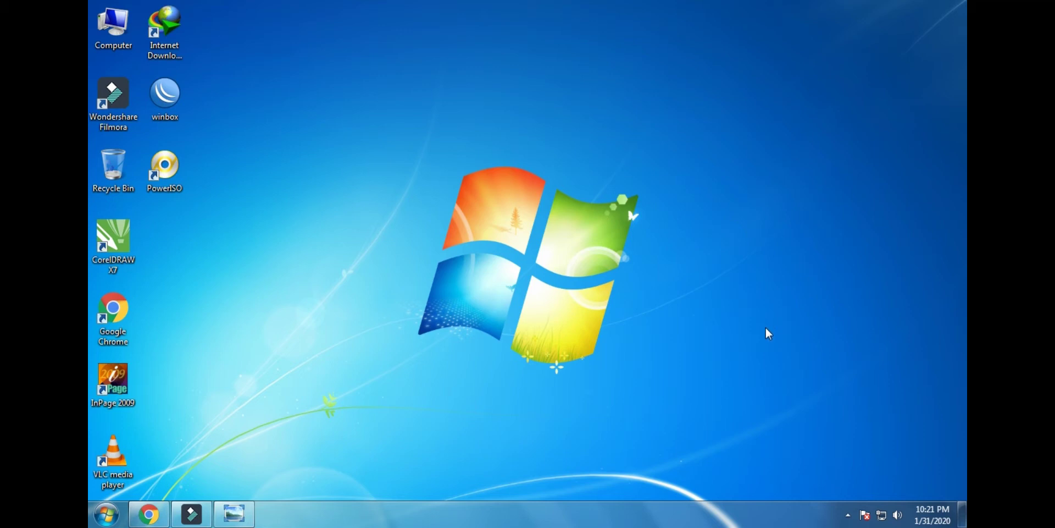
pyautogui.rightClick(747, 268)
pyautogui.click(770, 311)
pyautogui.click(148, 513)
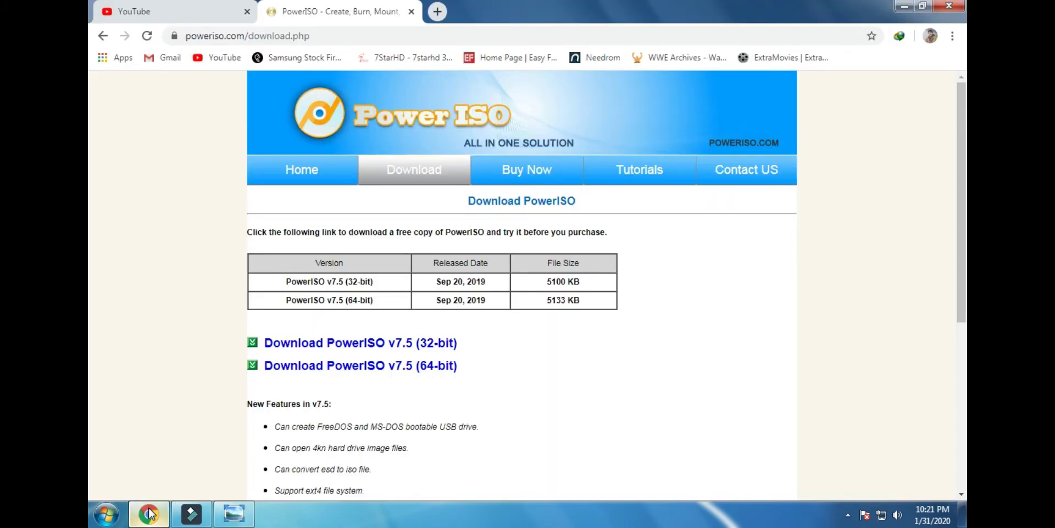
# Close the PowerISO and YouTube tabs and load the login page at 172.22.64.250
pyautogui.click(412, 13)
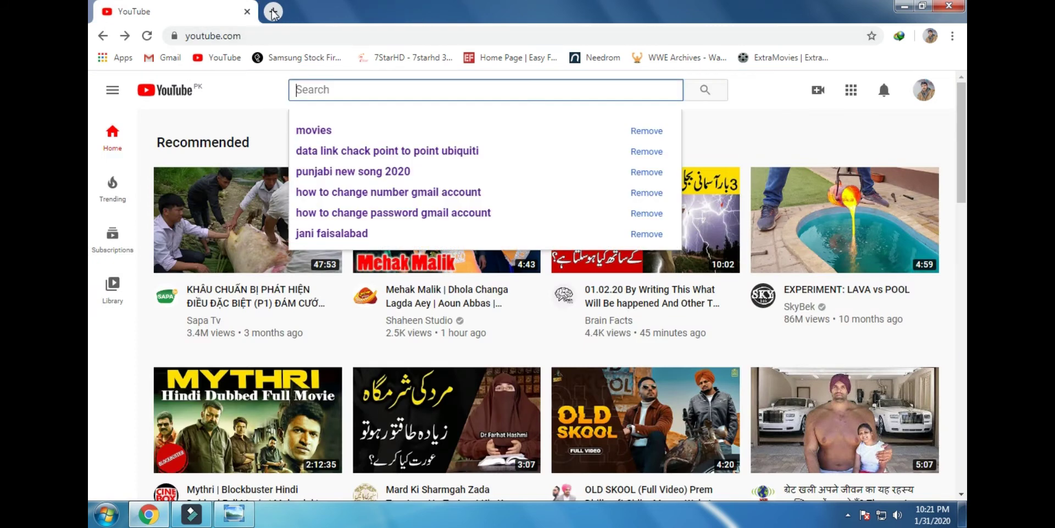
pyautogui.click(273, 13)
pyautogui.click(246, 14)
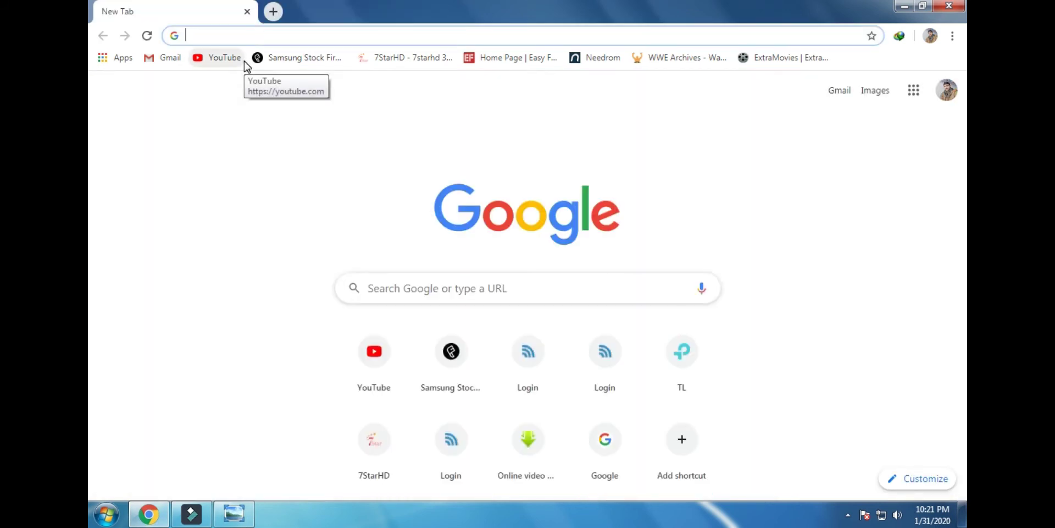
pyautogui.write('172.22.64.250')
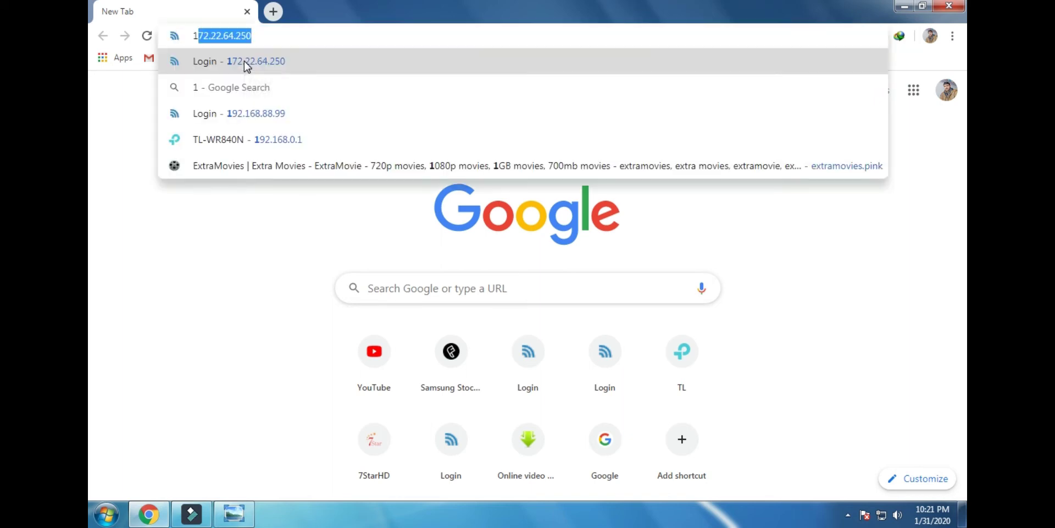
pyautogui.click(252, 62)
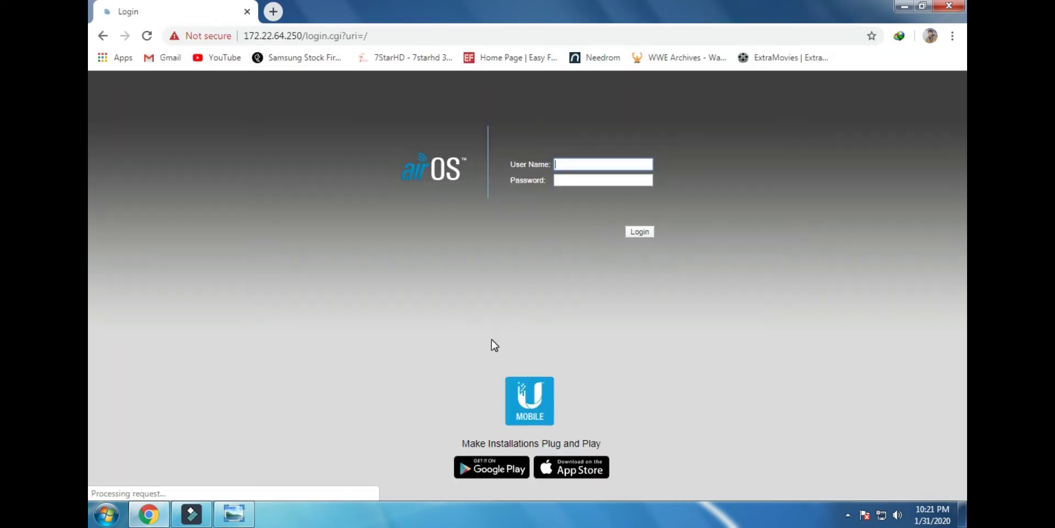
# Log in to the first PowerBeam M5 with the saved user name and password
pyautogui.click(594, 163)
pyautogui.click(588, 186)
pyautogui.click(585, 181)
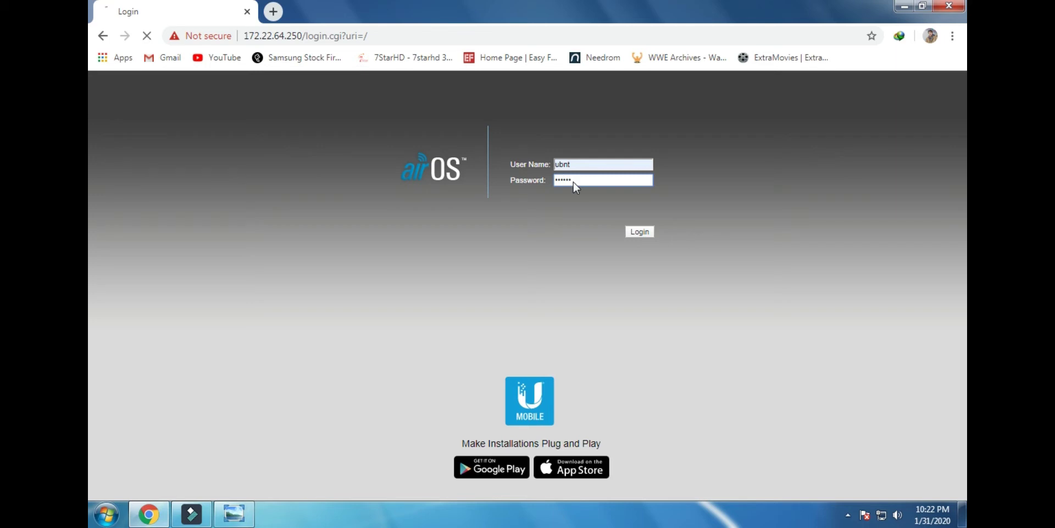
pyautogui.press('Return')
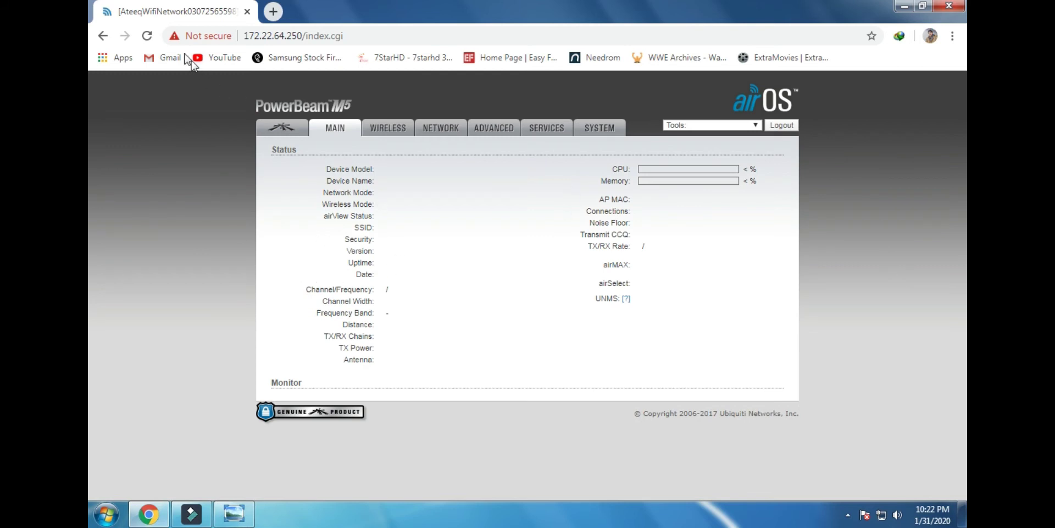
# Reload the device's Main status page and scroll through its values
pyautogui.click(147, 35)
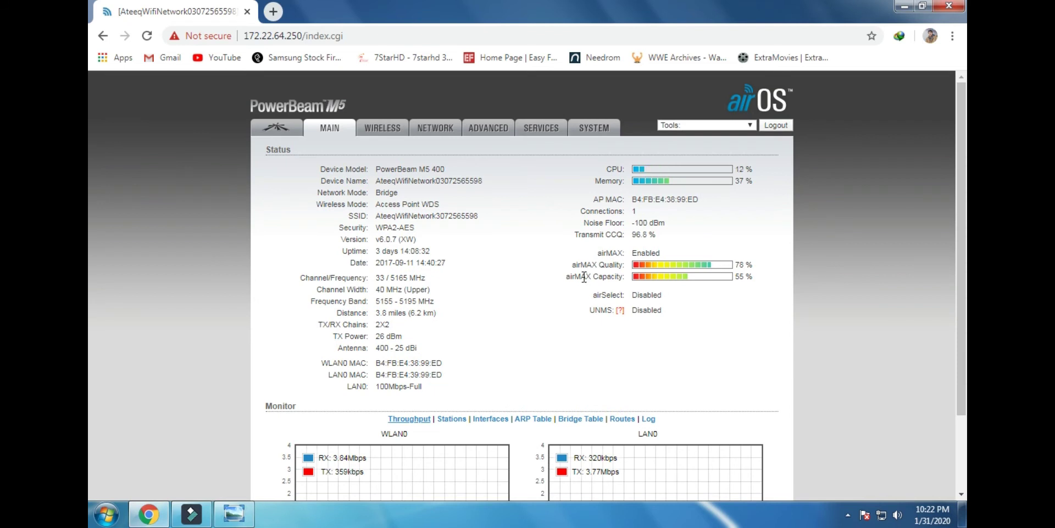
pyautogui.scroll(-1, 582, 276)
pyautogui.scroll(1, 583, 281)
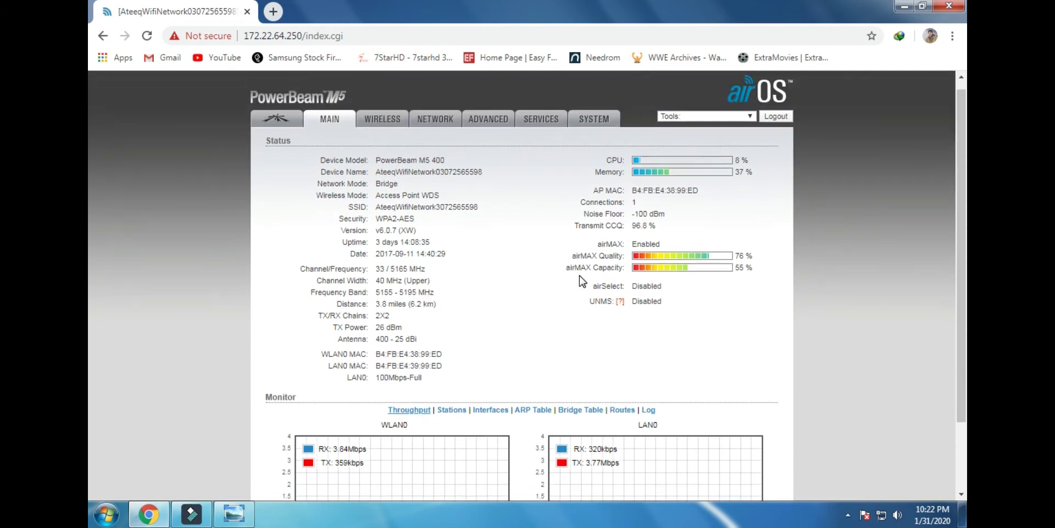
# Open a new tab and accept the suggested 172.22.64.x device address
pyautogui.click(273, 12)
pyautogui.write('172')
pyautogui.click(276, 36)
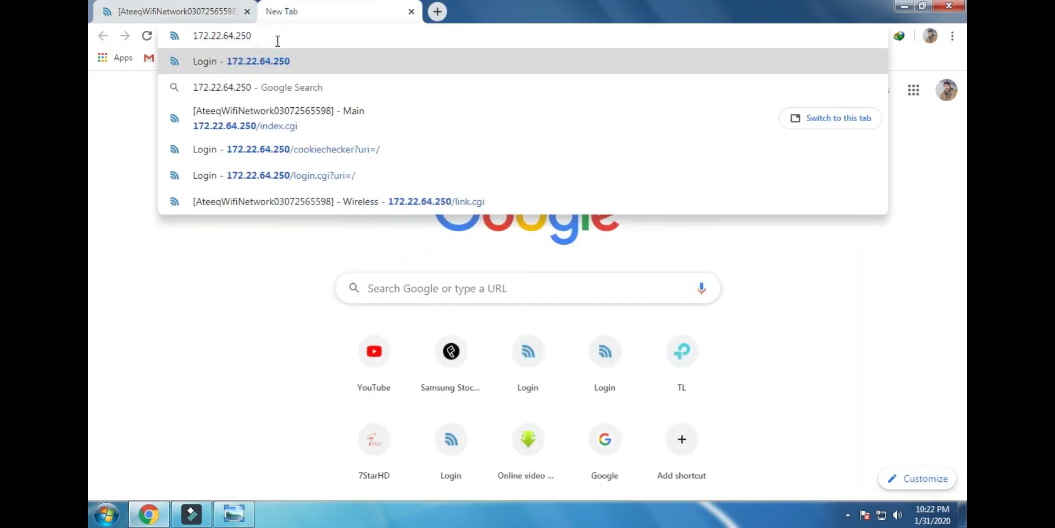
# Load 172.22.64.251 and log in with the saved user name and password
pyautogui.press('BackSpace')
pyautogui.write('1')
pyautogui.press('Return')
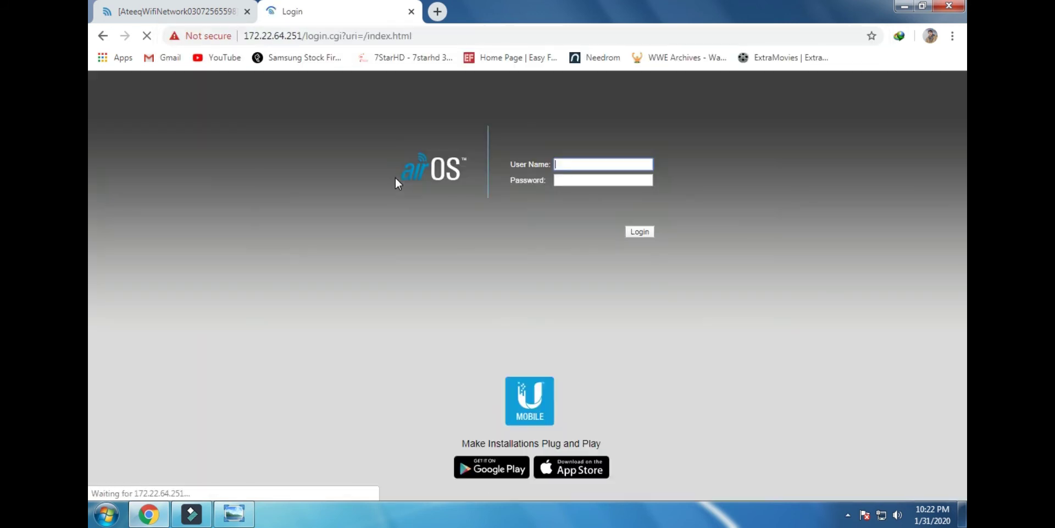
pyautogui.click(584, 165)
pyautogui.click(578, 183)
pyautogui.click(580, 181)
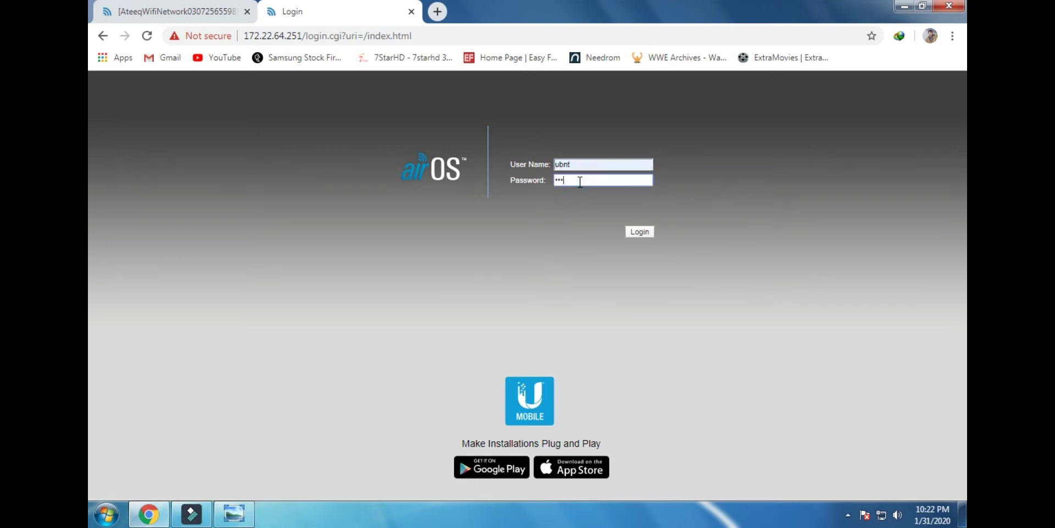
pyautogui.press('Return')
# Bring up the network connection options from the tray network icon
pyautogui.rightClick(882, 518)
pyautogui.click(882, 518)
pyautogui.rightClick(882, 518)
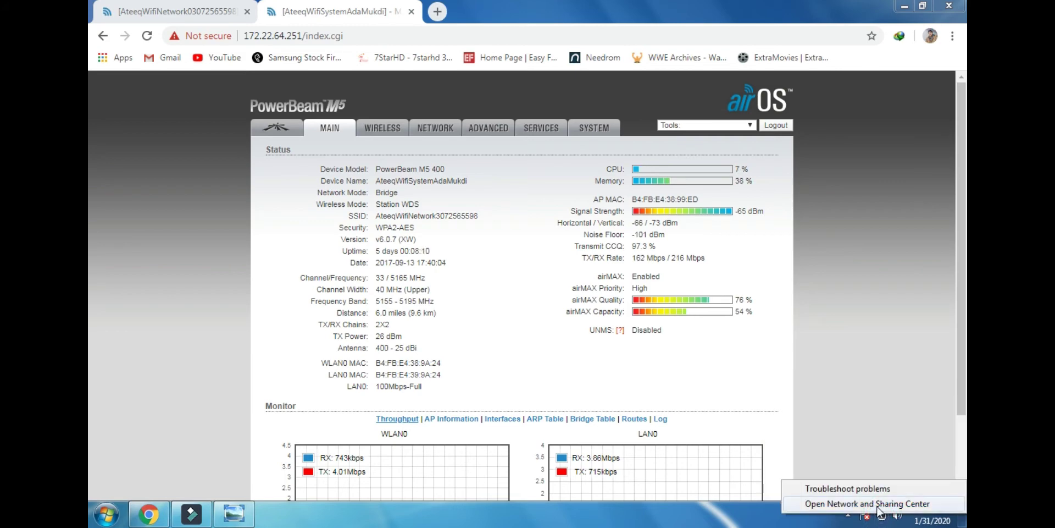
# Open the IPv4 properties of Local Area Connection via the Network and Sharing Center
pyautogui.click(876, 505)
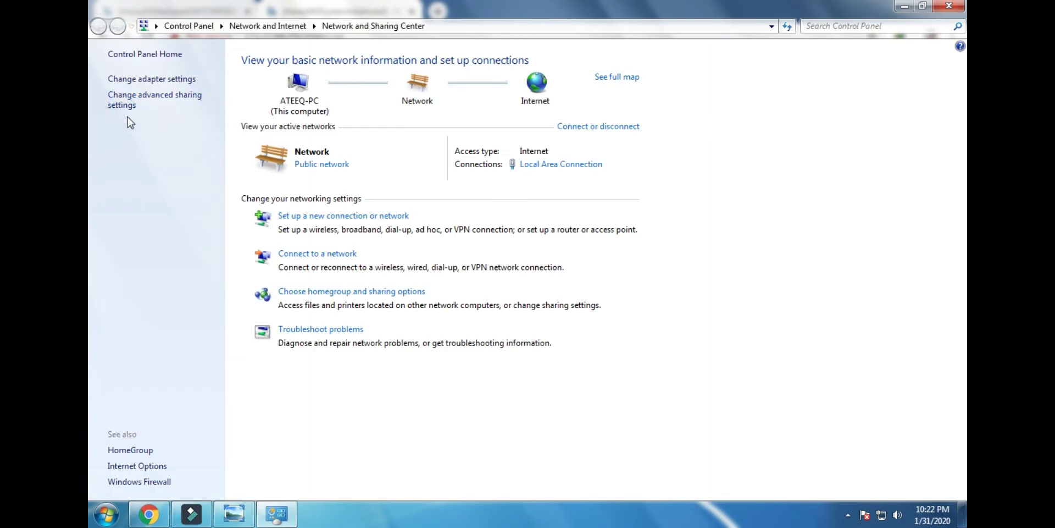
pyautogui.click(140, 80)
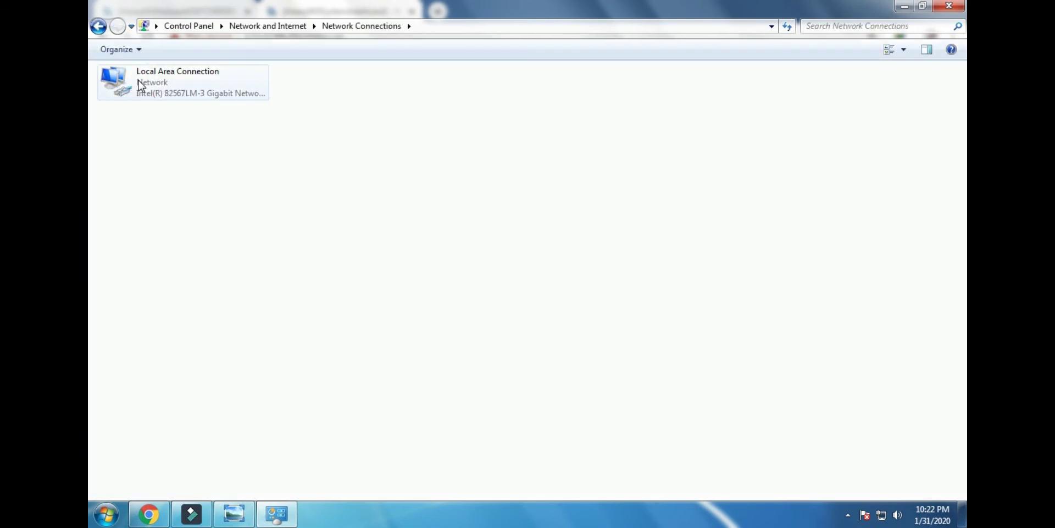
pyautogui.rightClick(140, 82)
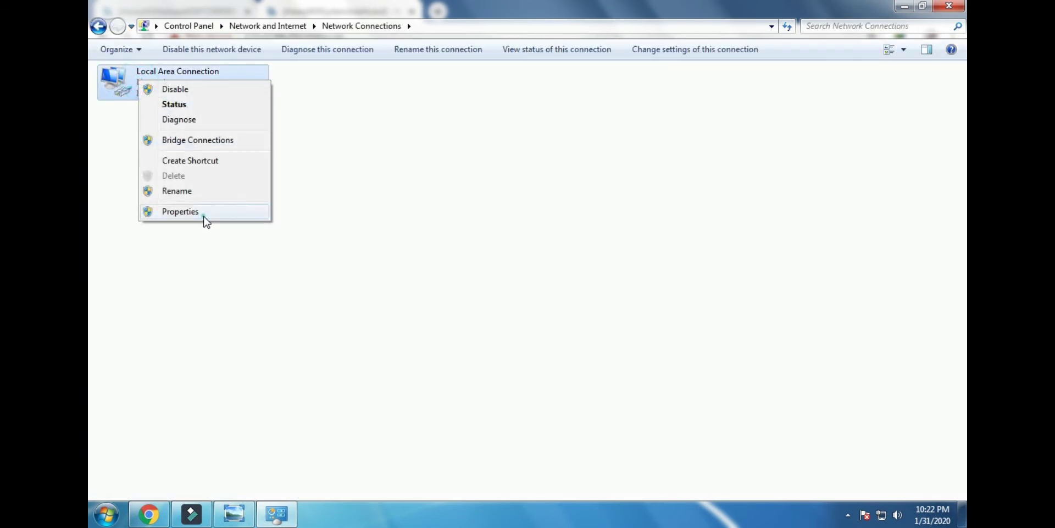
pyautogui.click(205, 214)
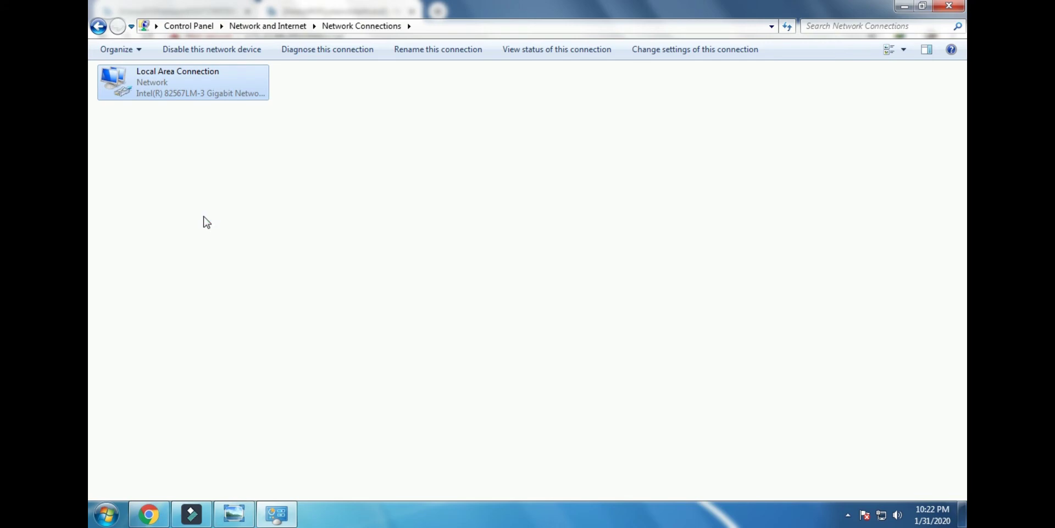
pyautogui.doubleClick(261, 219)
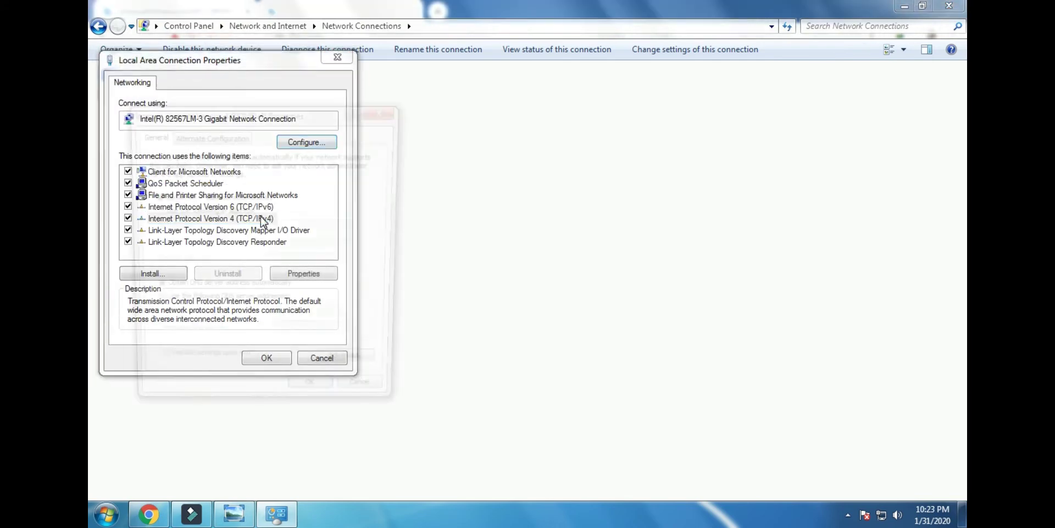
# Enter static IP 192.168.1.100 with mask 255.255.255.0, then cancel without saving
pyautogui.moveTo(264, 120); pyautogui.dragTo(523, 171)
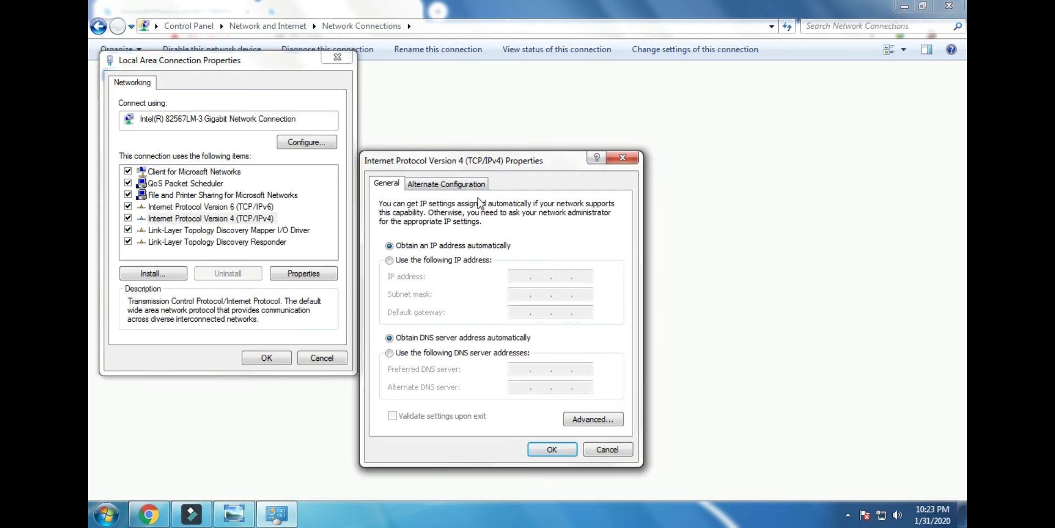
pyautogui.click(392, 260)
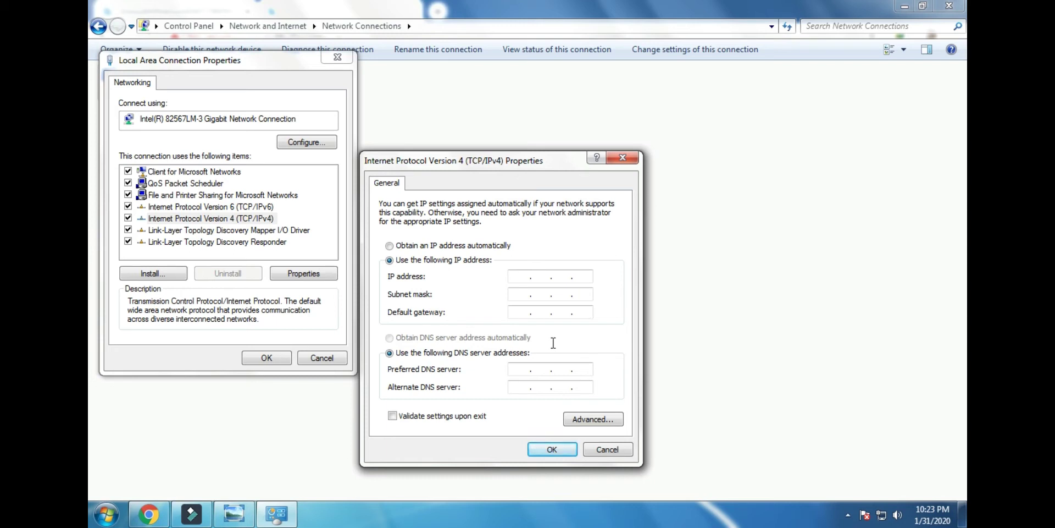
pyautogui.write('192')
pyautogui.write('2 . ')
pyautogui.write('168 . 1 . 100')
pyautogui.click(538, 295)
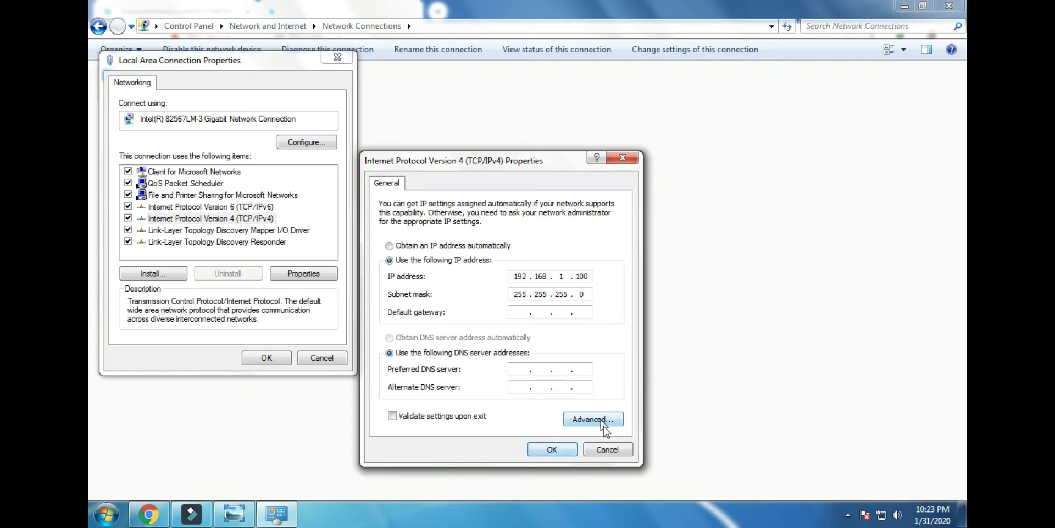
pyautogui.click(604, 446)
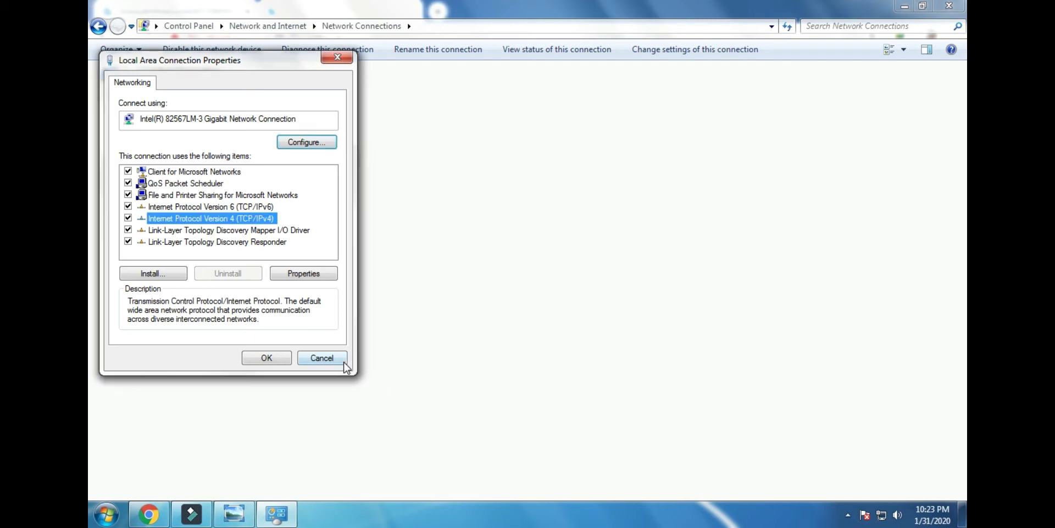
pyautogui.click(344, 362)
# Close Network Connections and highlight the station's TX/RX rates and wireless mode
pyautogui.click(949, 6)
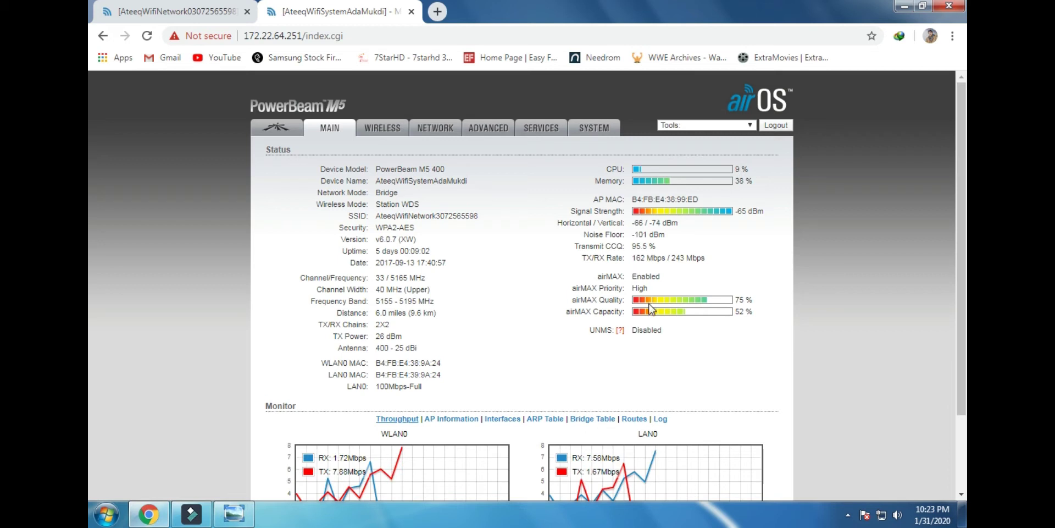
pyautogui.moveTo(721, 268); pyautogui.dragTo(630, 262)
pyautogui.click(713, 251)
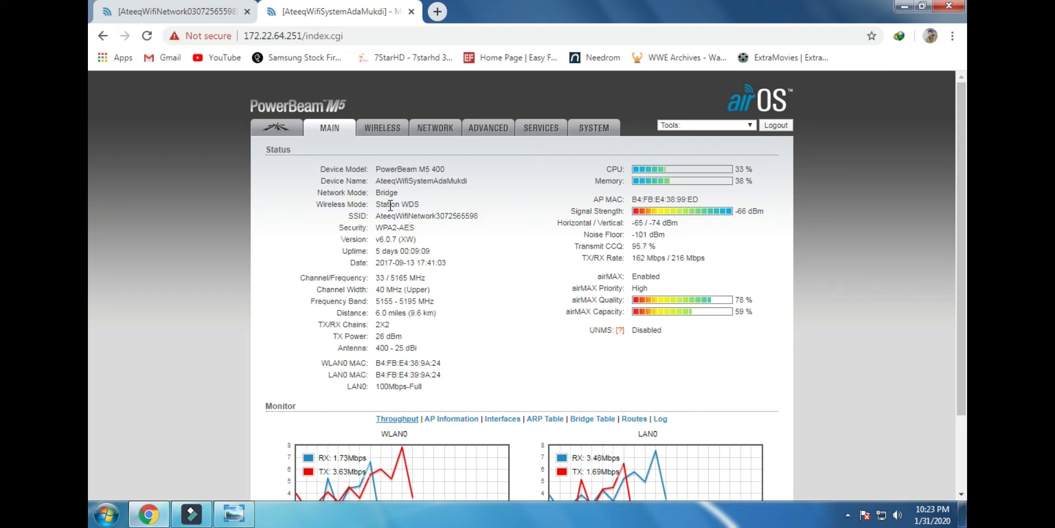
pyautogui.moveTo(431, 204); pyautogui.dragTo(380, 202)
pyautogui.click(411, 229)
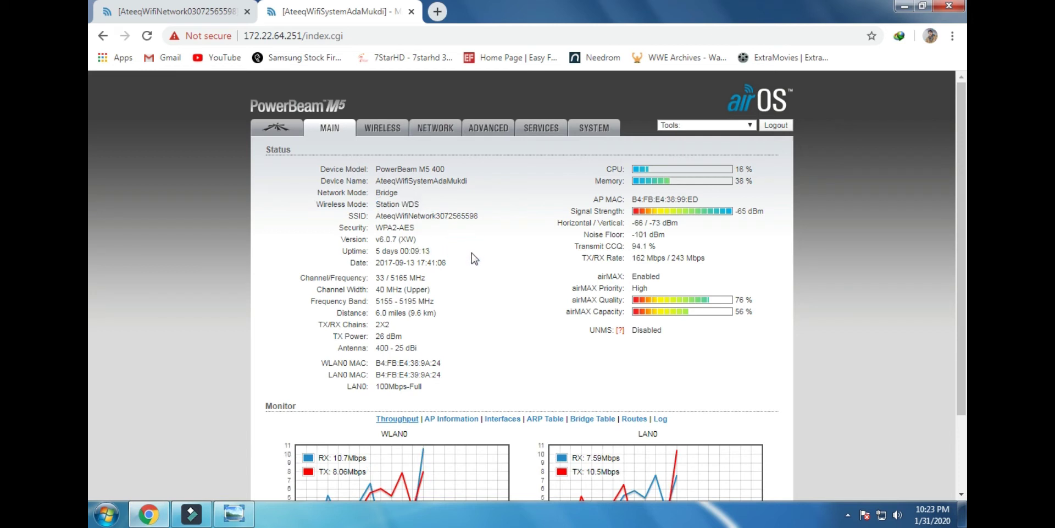
# On the access point's tab, highlight its Access Point WDS wireless mode
pyautogui.click(206, 16)
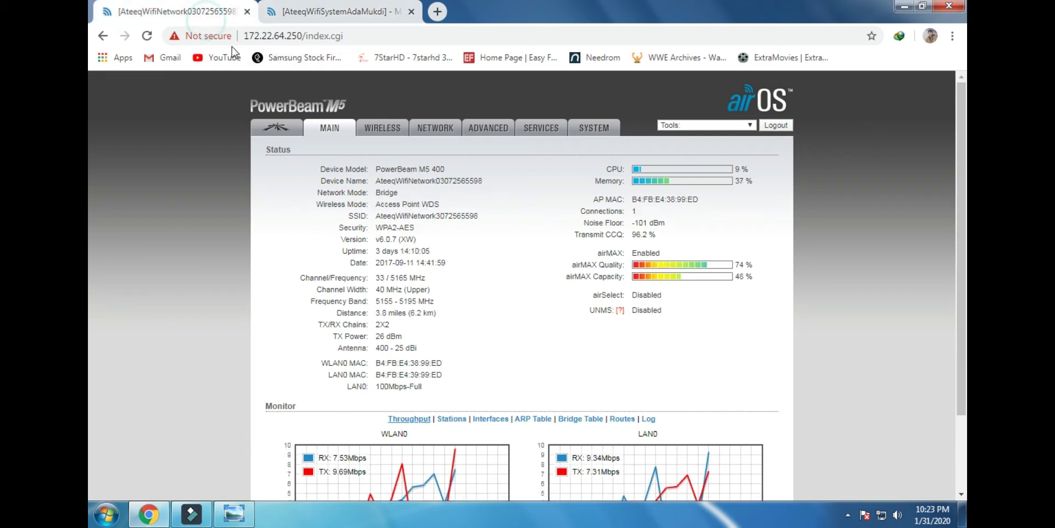
pyautogui.moveTo(466, 200); pyautogui.dragTo(377, 207)
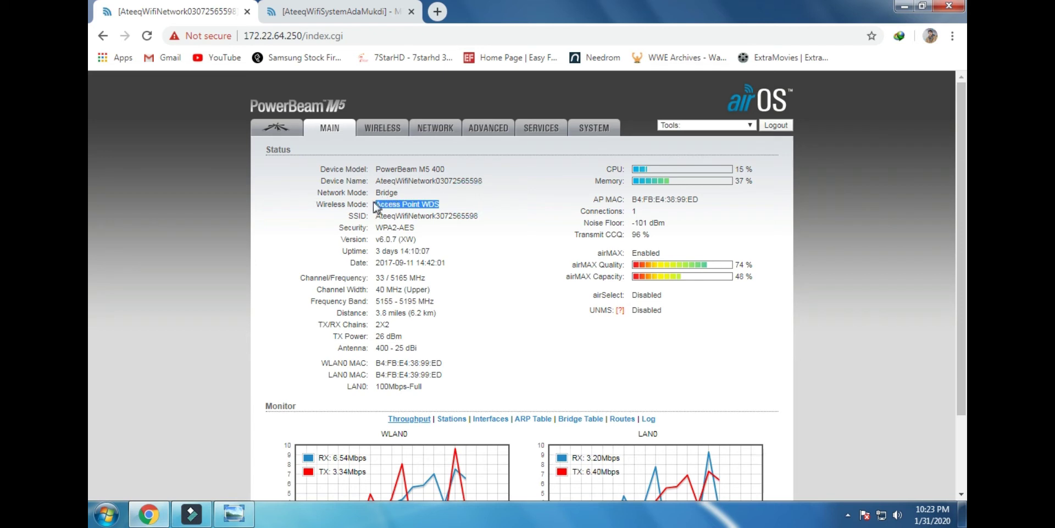
pyautogui.click(375, 207)
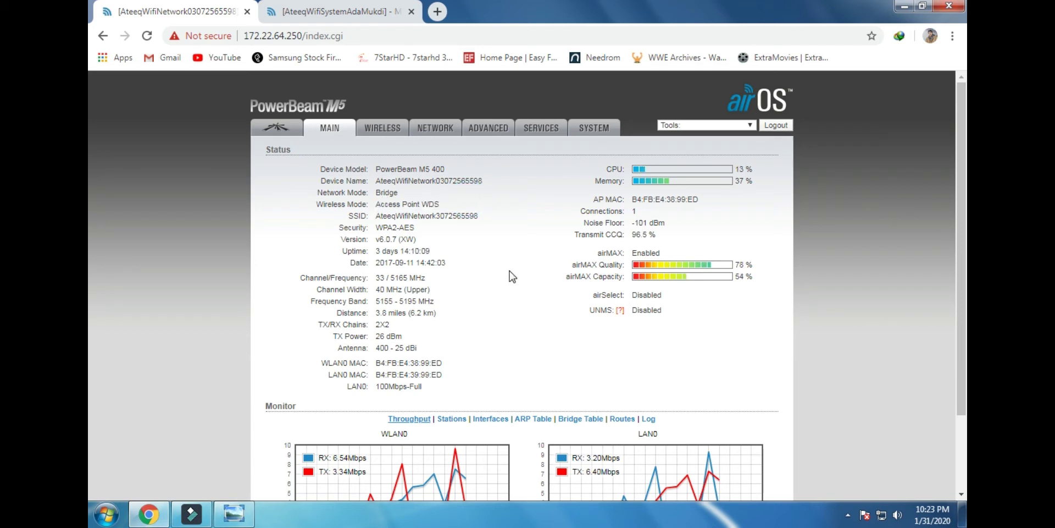
pyautogui.keyDown('shift'); pyautogui.click(470, 205); pyautogui.keyUp('shift')
pyautogui.keyDown('shift'); pyautogui.click(403, 205); pyautogui.keyUp('shift')
pyautogui.click(481, 264)
# Highlight the access point's 172.22.64.250 address and open its Wireless settings page
pyautogui.click(368, 2)
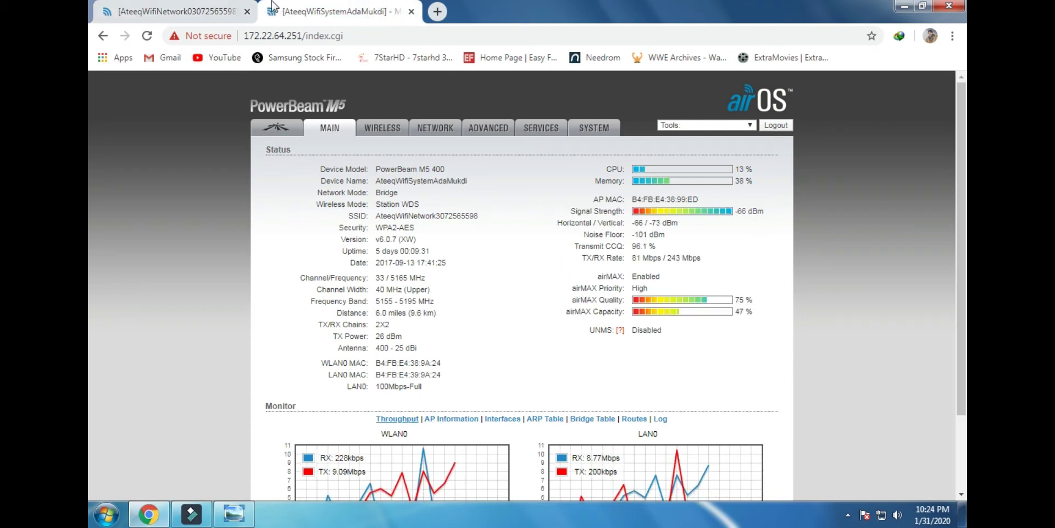
pyautogui.click(223, 8)
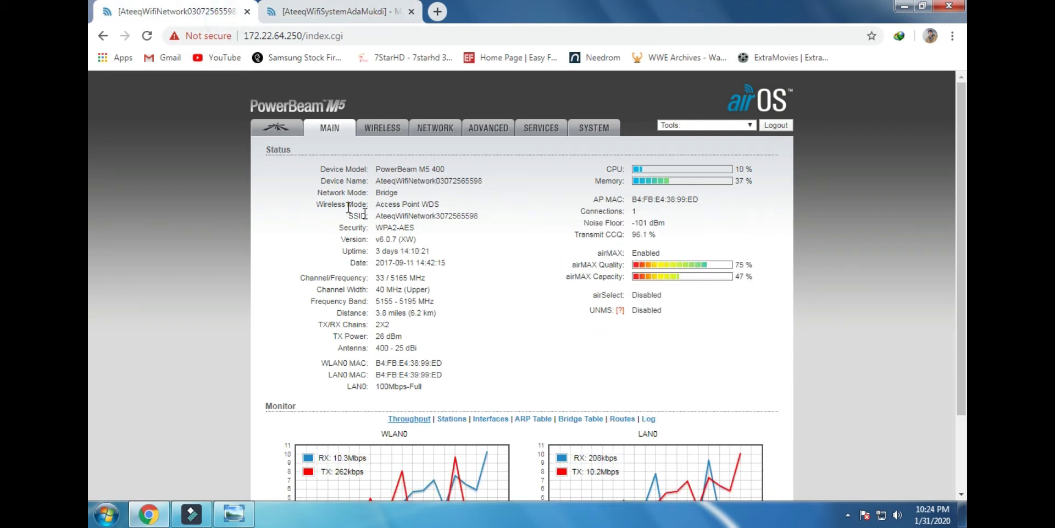
pyautogui.click(404, 39)
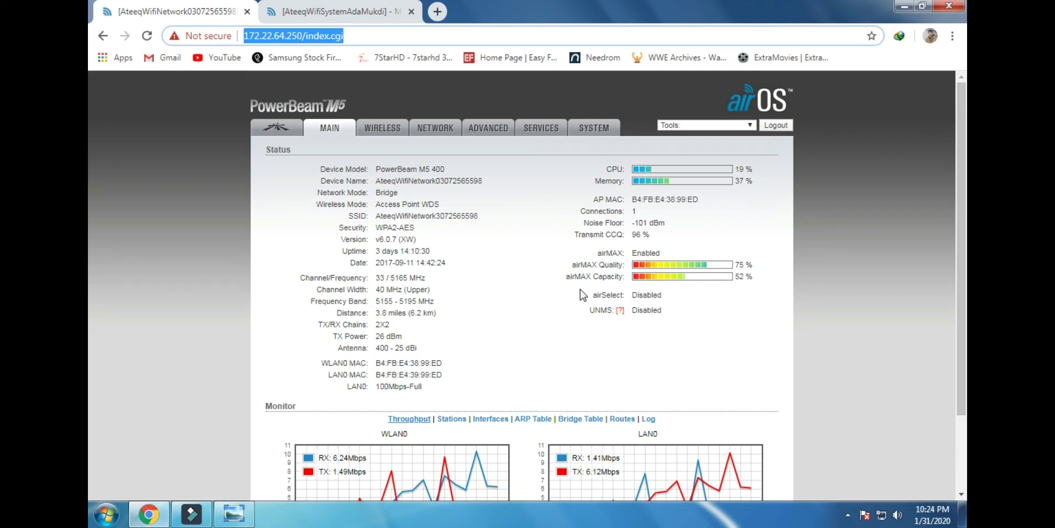
pyautogui.click(531, 251)
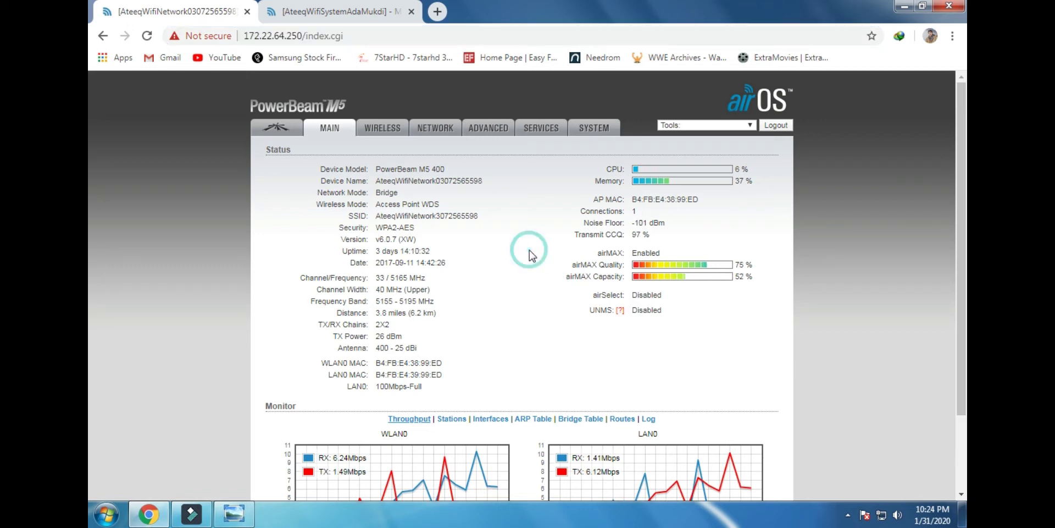
pyautogui.click(379, 35)
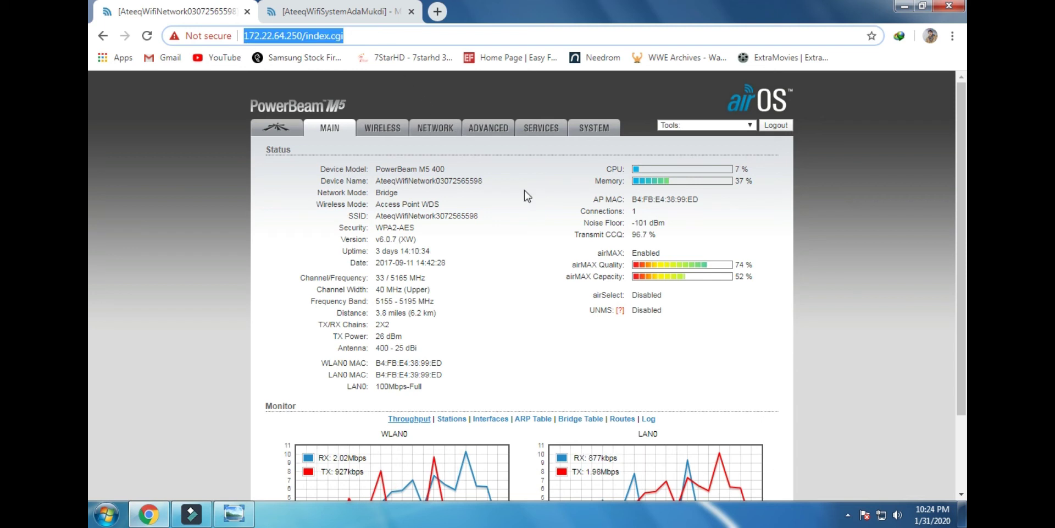
pyautogui.click(537, 221)
pyautogui.moveTo(363, 43); pyautogui.dragTo(239, 37)
pyautogui.click(385, 36)
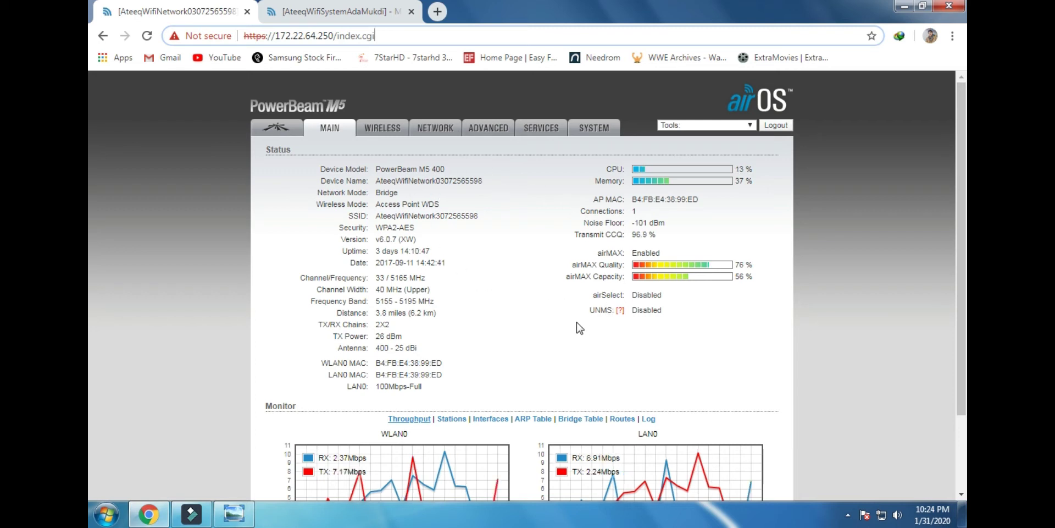
pyautogui.moveTo(375, 36); pyautogui.dragTo(254, 36)
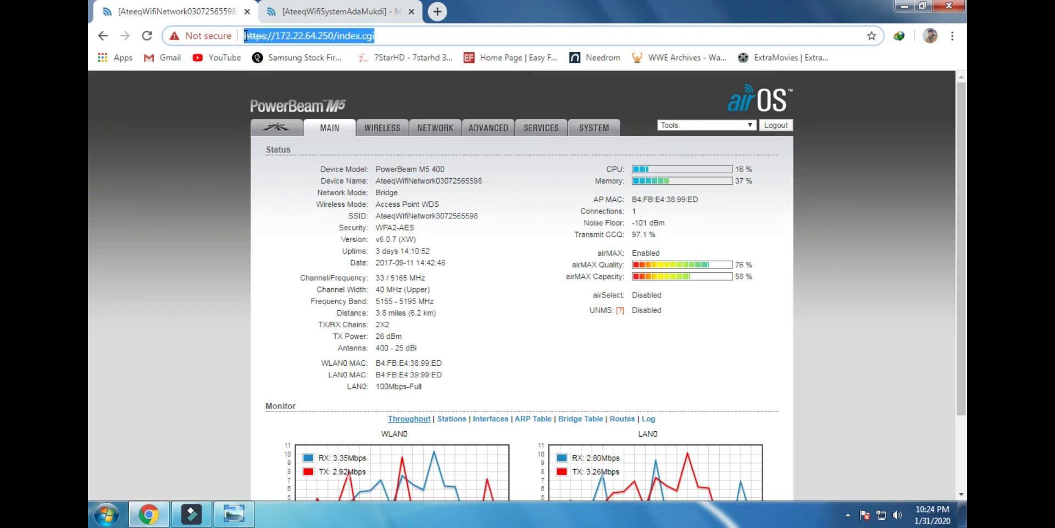
pyautogui.click(382, 127)
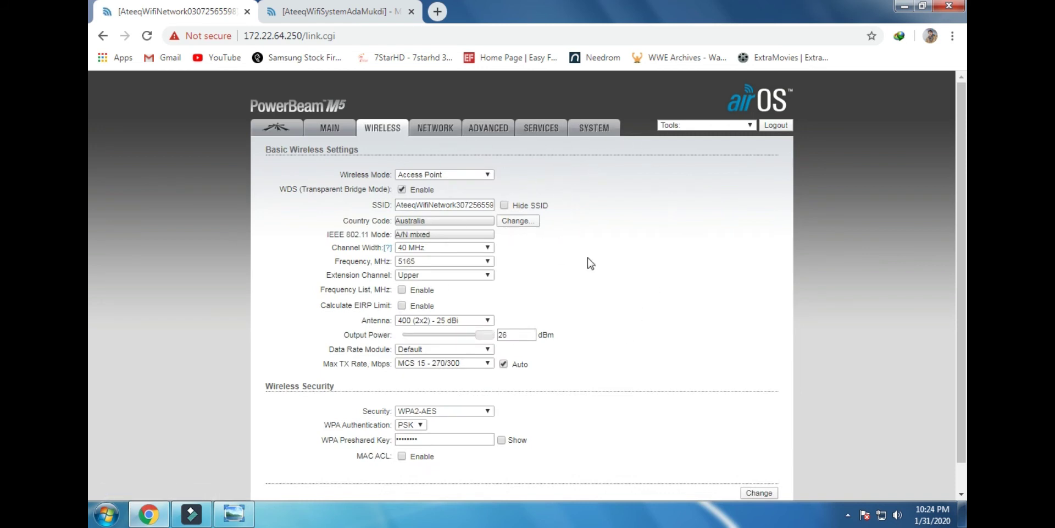
# Leave the access point's wireless settings and bring up the 172.22.64.251 station's status tab
pyautogui.click(350, 38)
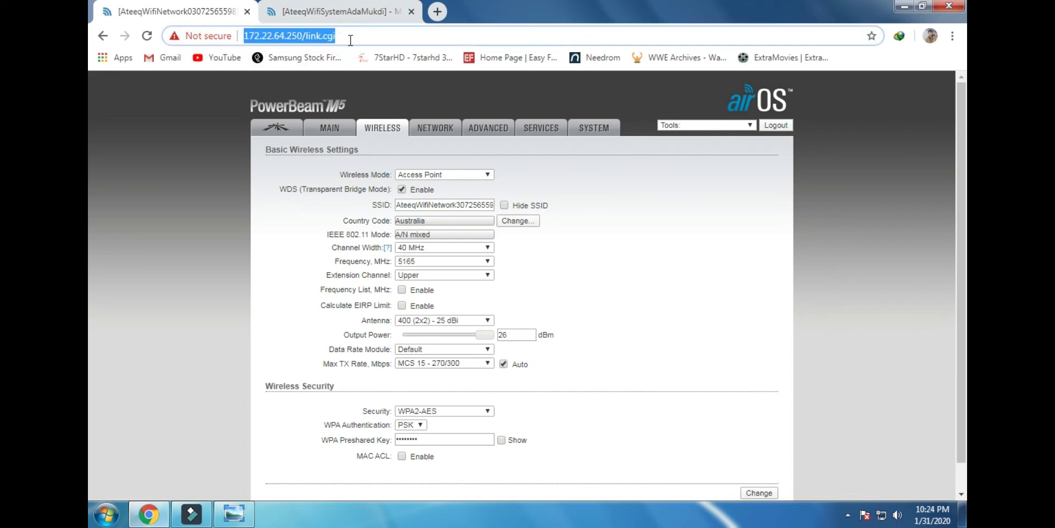
pyautogui.click(351, 39)
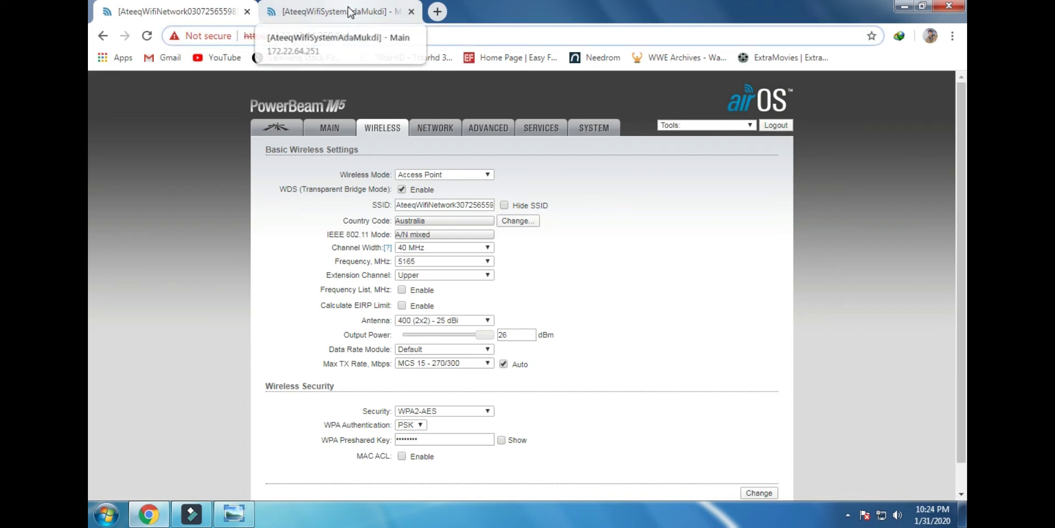
pyautogui.click(350, 11)
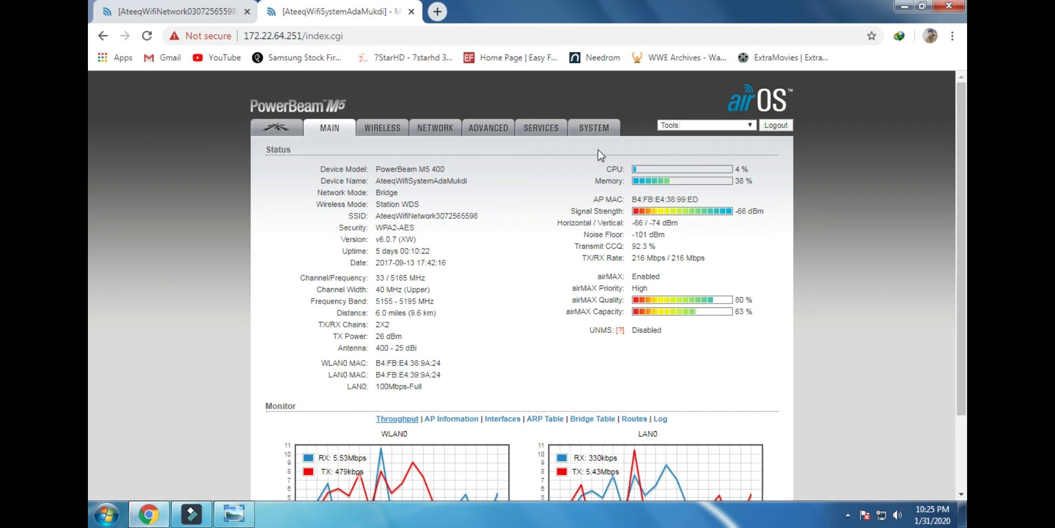
# Inspect the WLAN0 RX reading and axis scale in the Monitor graphs, then open the Tools list
pyautogui.scroll(-3, 655, 400)
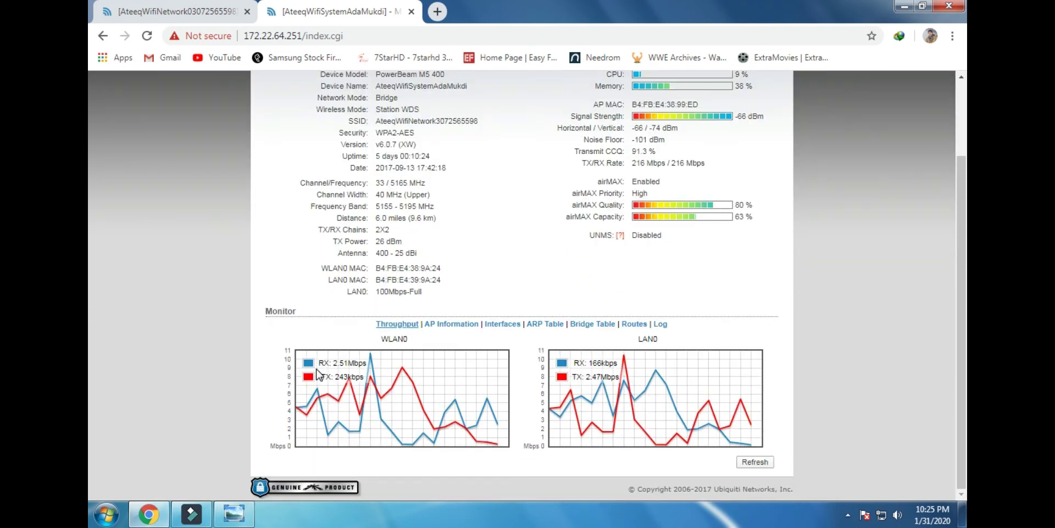
pyautogui.moveTo(331, 363); pyautogui.dragTo(372, 362)
pyautogui.click(377, 363)
pyautogui.click(376, 365)
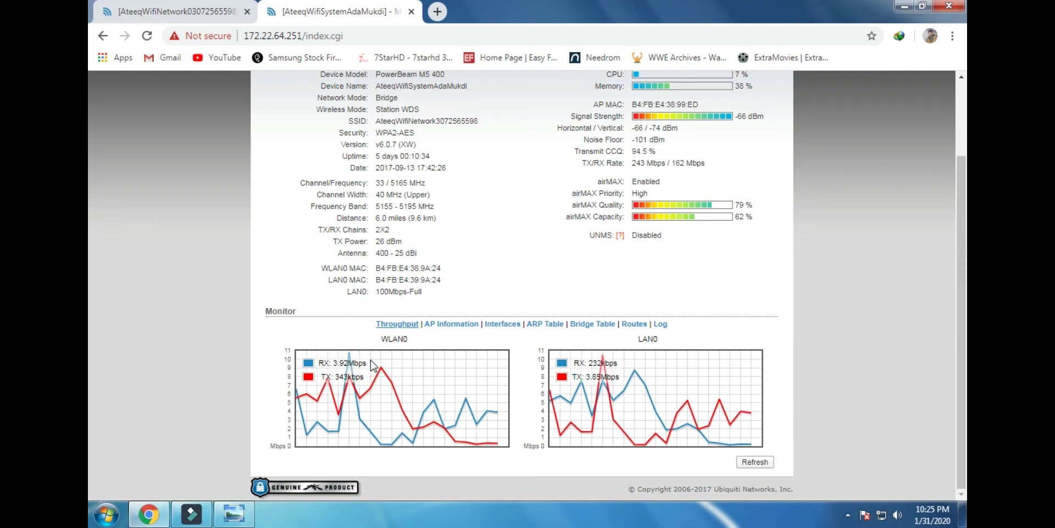
pyautogui.moveTo(932, 519)
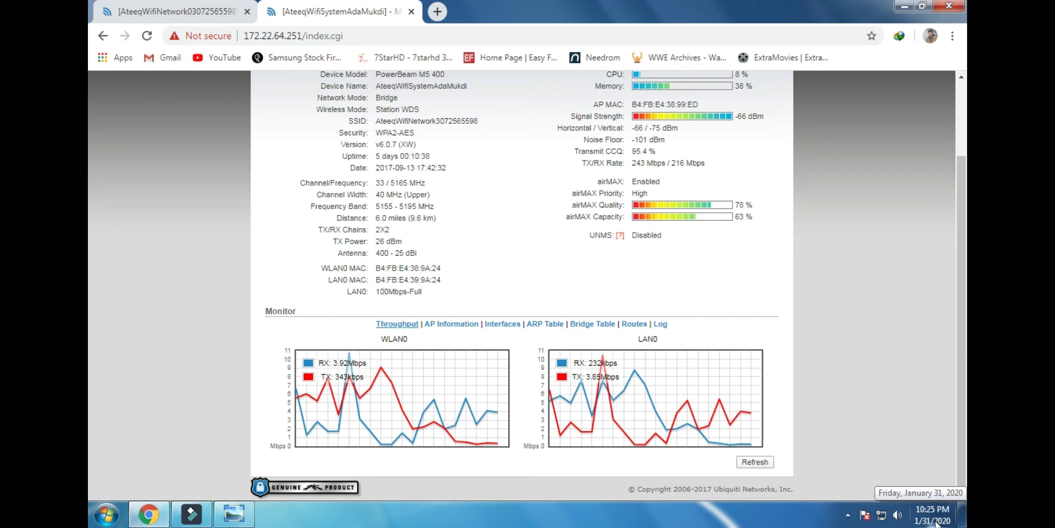
pyautogui.moveTo(412, 363); pyautogui.dragTo(345, 373)
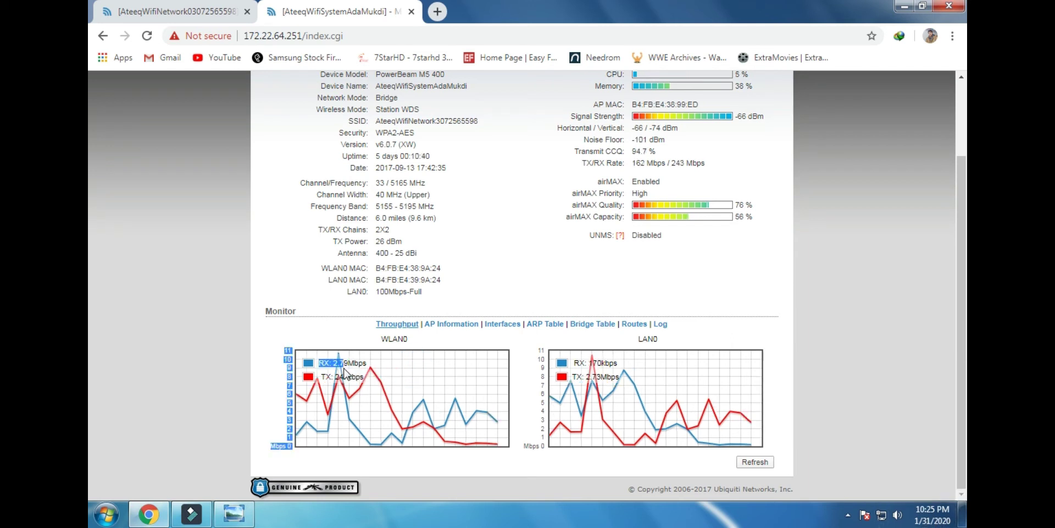
pyautogui.click(387, 366)
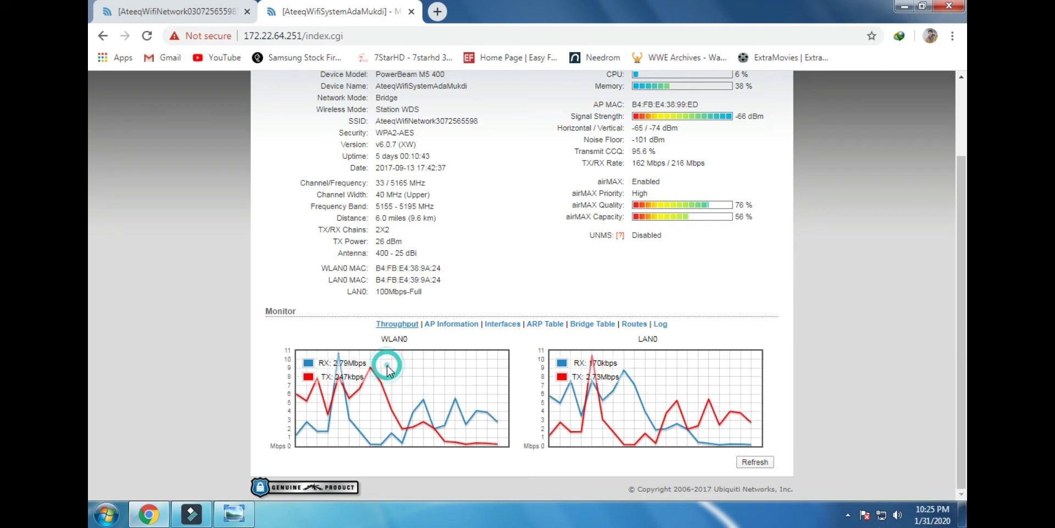
pyautogui.moveTo(405, 363); pyautogui.dragTo(359, 363)
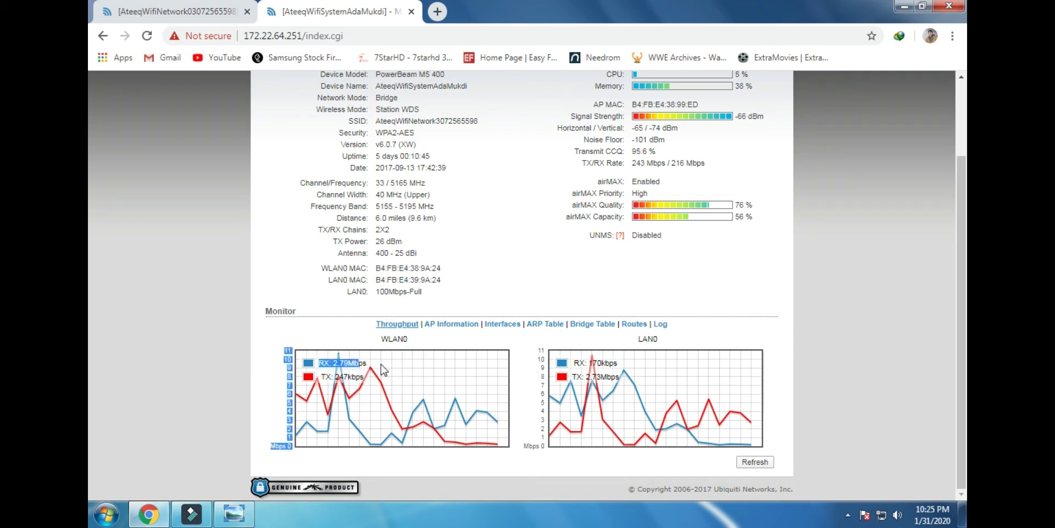
pyautogui.click(383, 369)
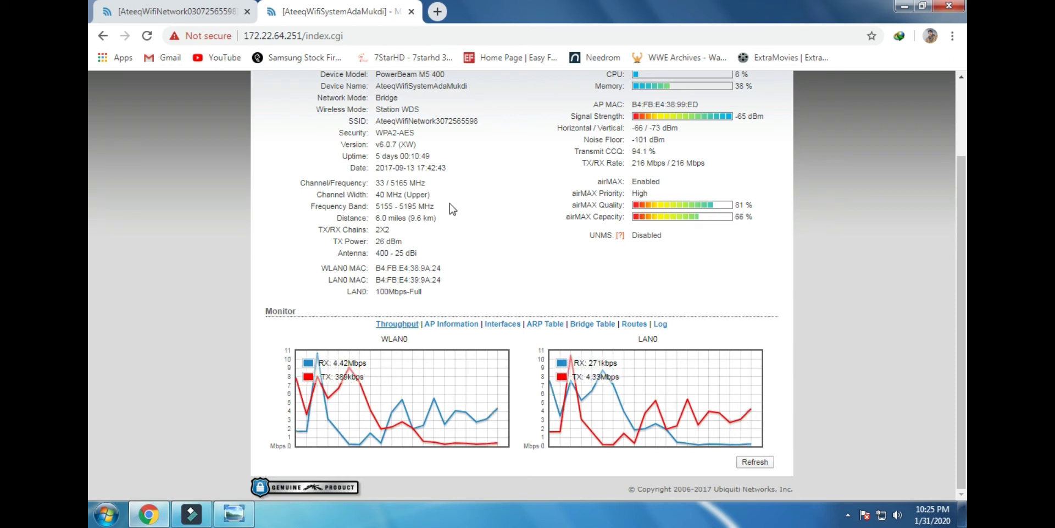
pyautogui.scroll(2, 566, 192)
pyautogui.click(706, 126)
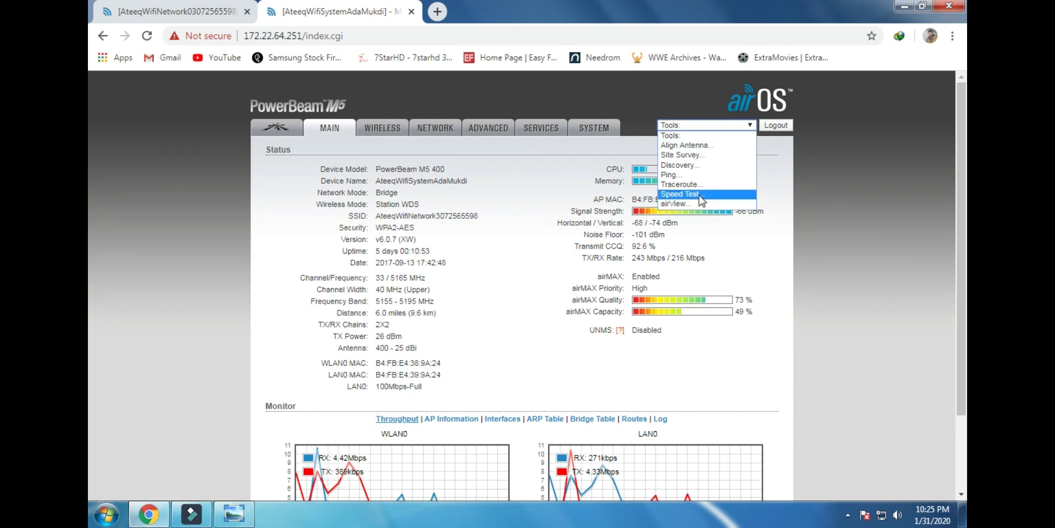
# Choose Speed Test from the Tools list to open the Network Speed Test window
pyautogui.click(704, 124)
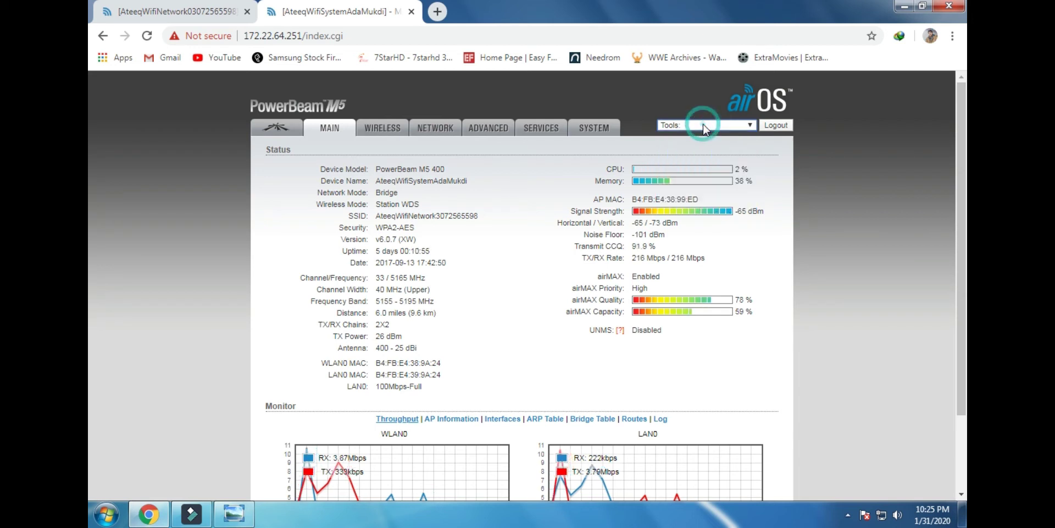
pyautogui.click(693, 124)
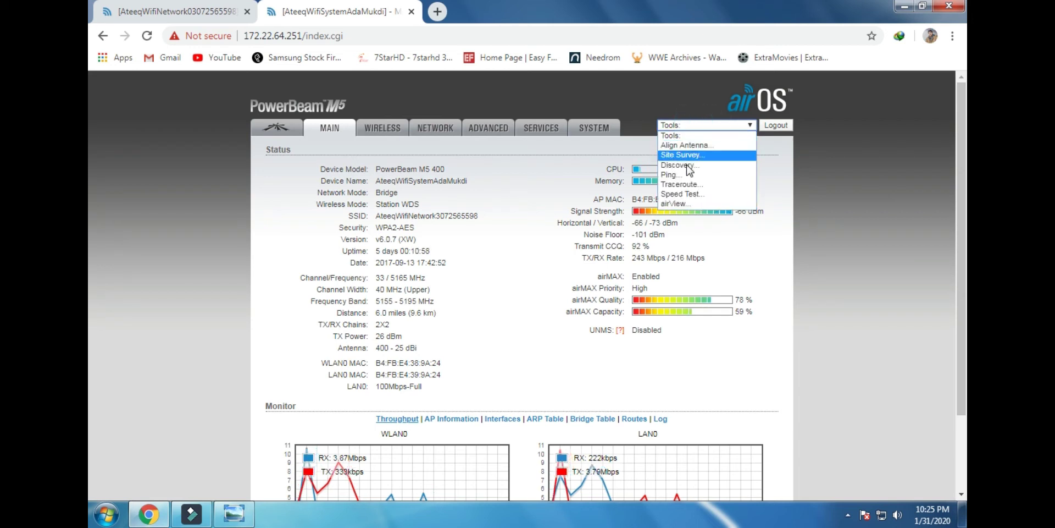
pyautogui.click(677, 195)
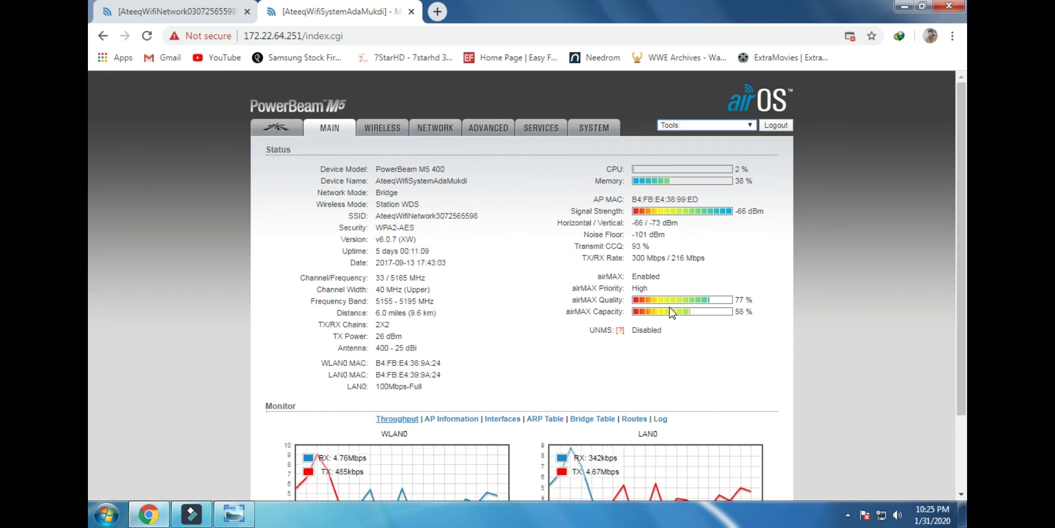
pyautogui.click(702, 125)
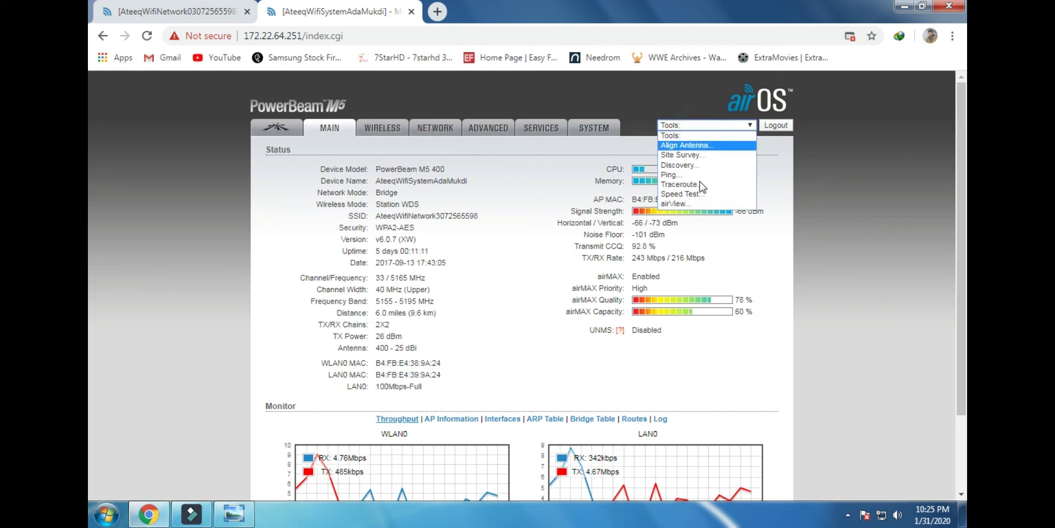
pyautogui.click(695, 194)
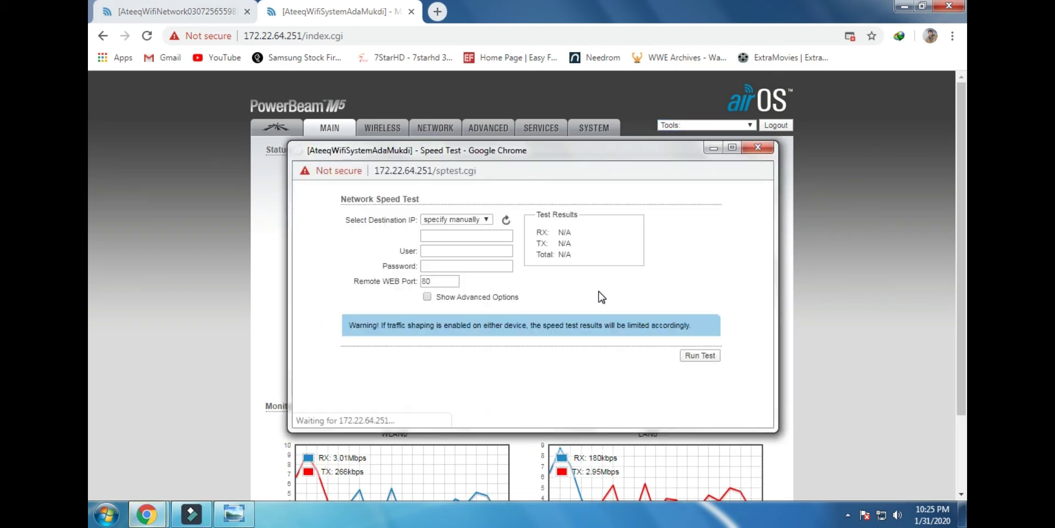
# Reposition the speed test window, list destination IPs, and highlight 172.22.64.250 on the access point's tab
pyautogui.moveTo(604, 159); pyautogui.dragTo(627, 140)
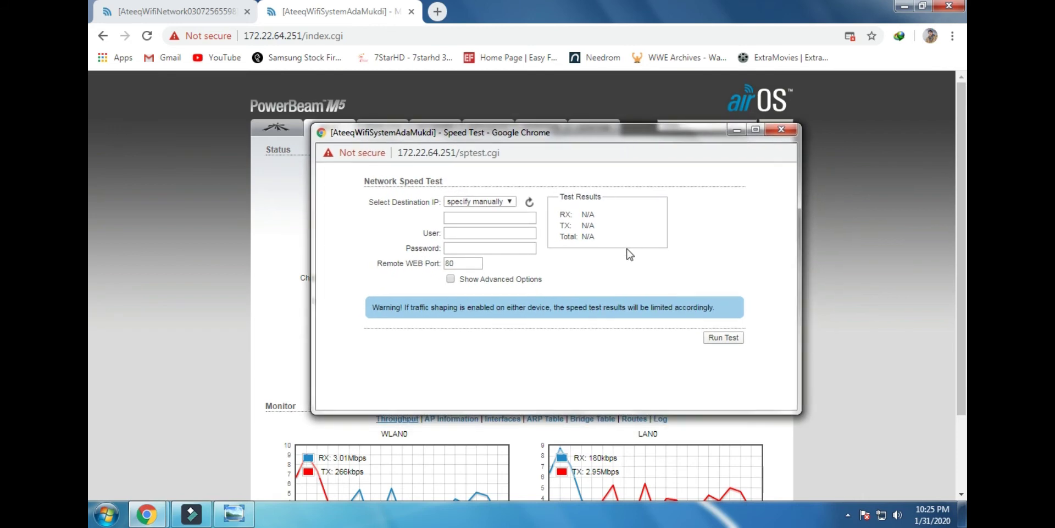
pyautogui.moveTo(363, 202); pyautogui.dragTo(414, 203)
pyautogui.click(422, 219)
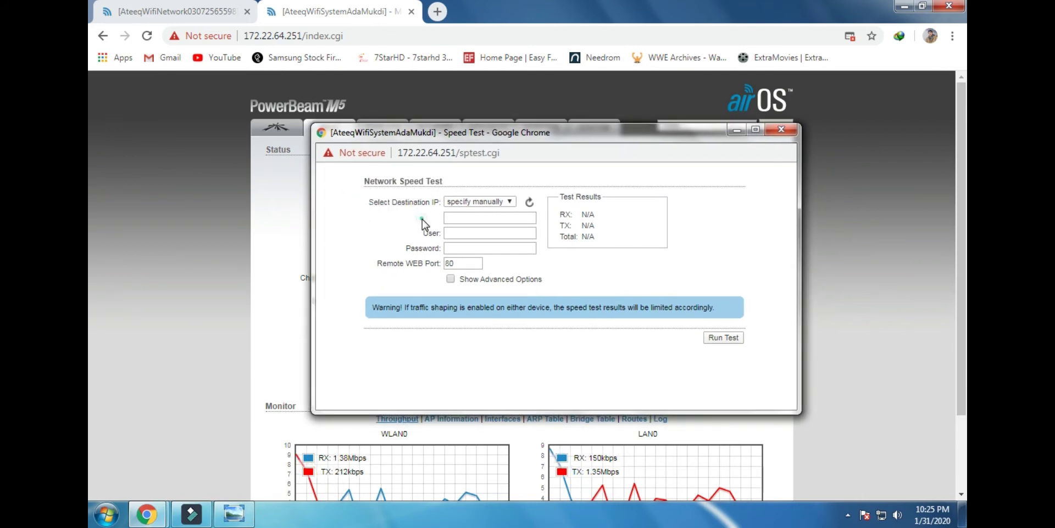
pyautogui.click(470, 202)
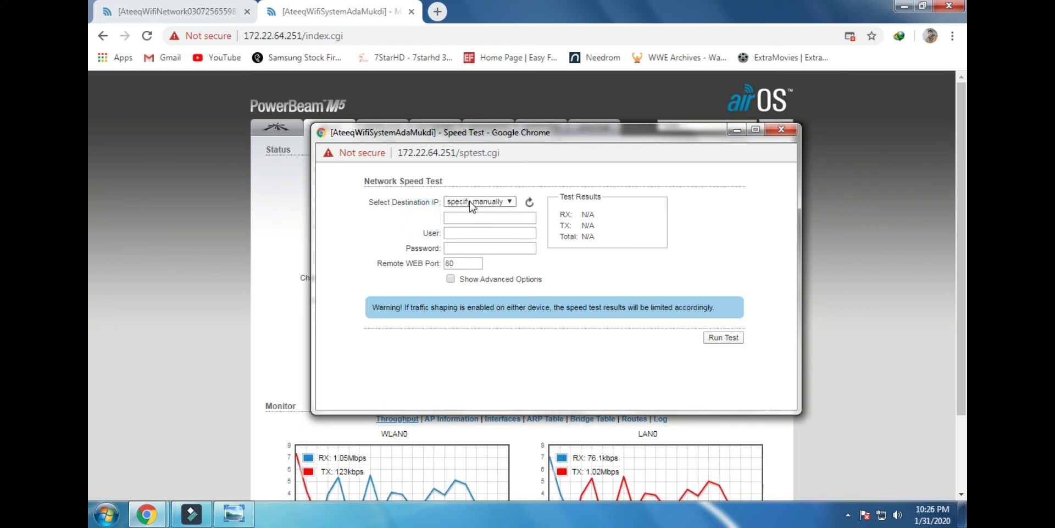
pyautogui.click(508, 203)
pyautogui.click(510, 202)
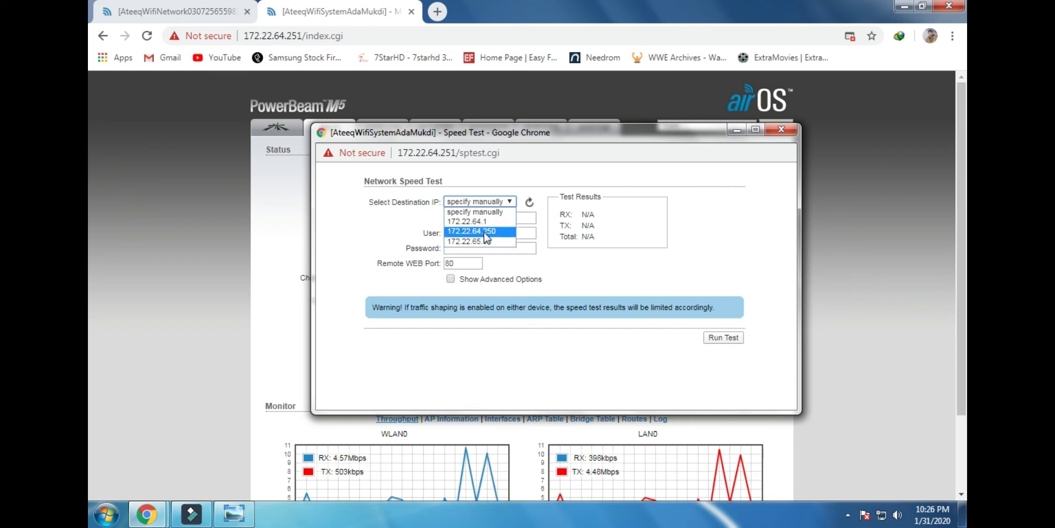
pyautogui.click(468, 231)
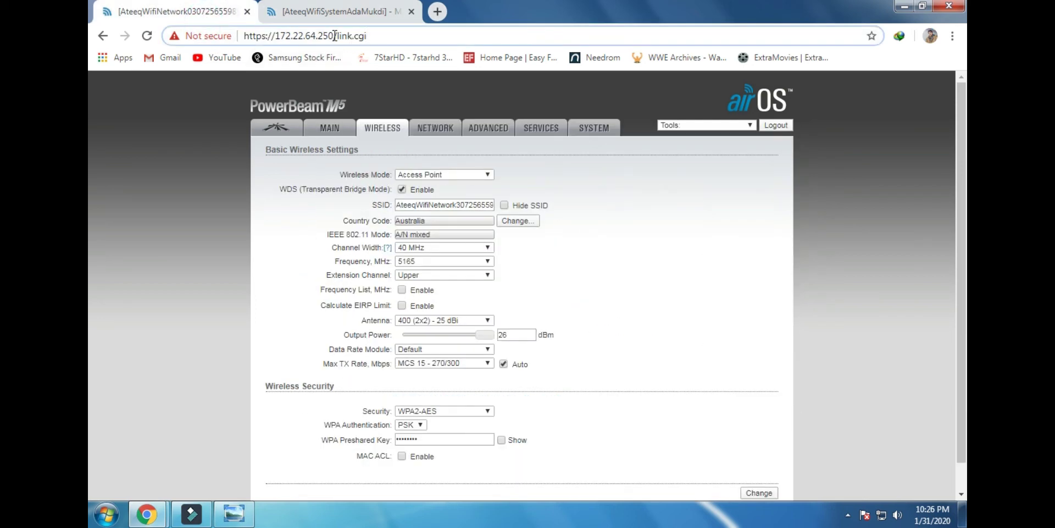
pyautogui.moveTo(335, 36); pyautogui.dragTo(279, 35)
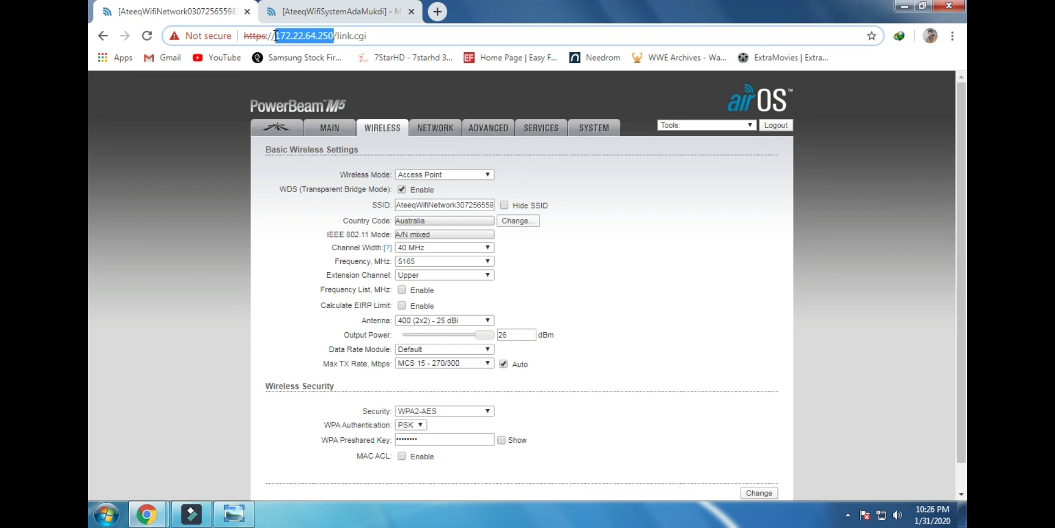
# Bring the speed test window forward and choose 172.22.64.250 as the destination
pyautogui.click(347, 12)
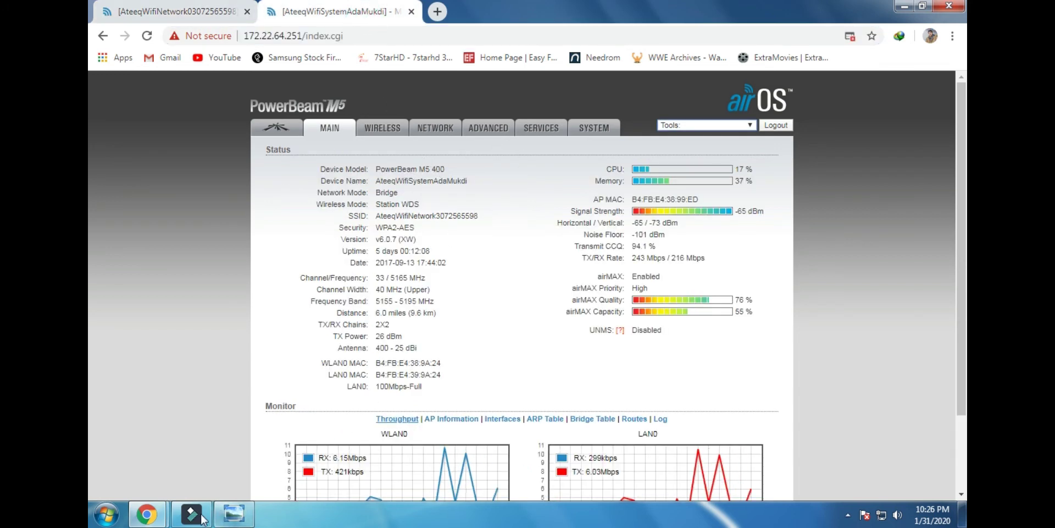
pyautogui.moveTo(154, 514)
pyautogui.click(304, 467)
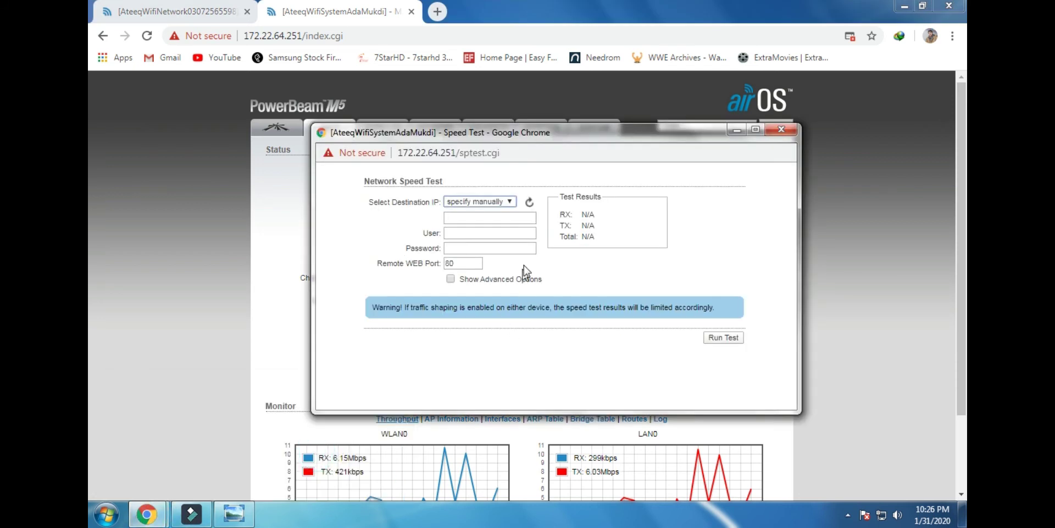
pyautogui.click(510, 203)
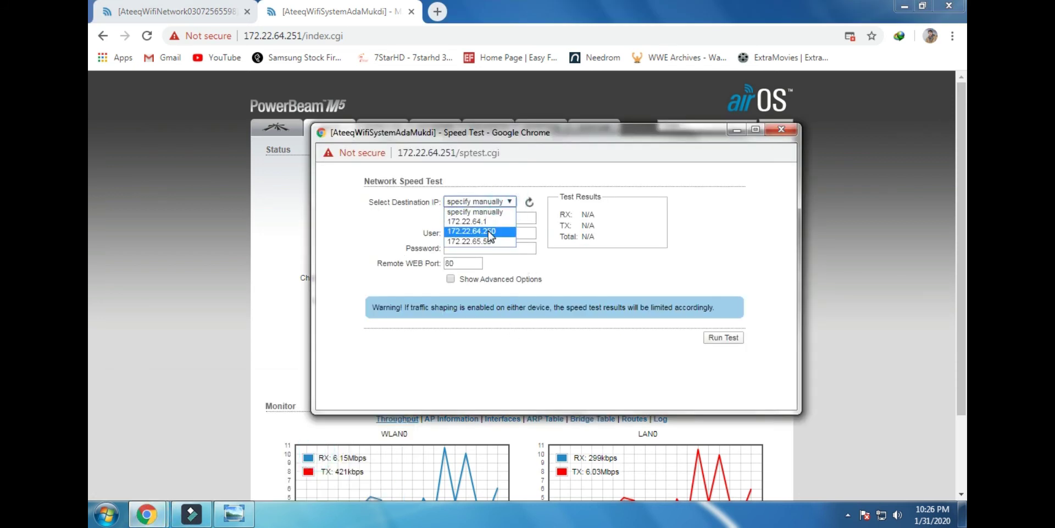
pyautogui.click(490, 233)
# Enter the remote device's user name and password, confirm web port 80, and run the test
pyautogui.click(452, 232)
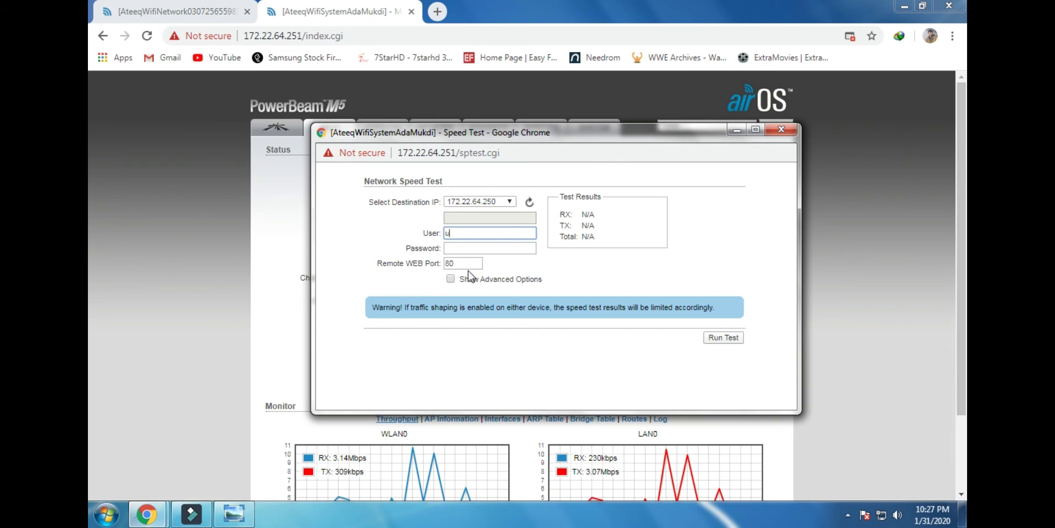
pyautogui.click(474, 250)
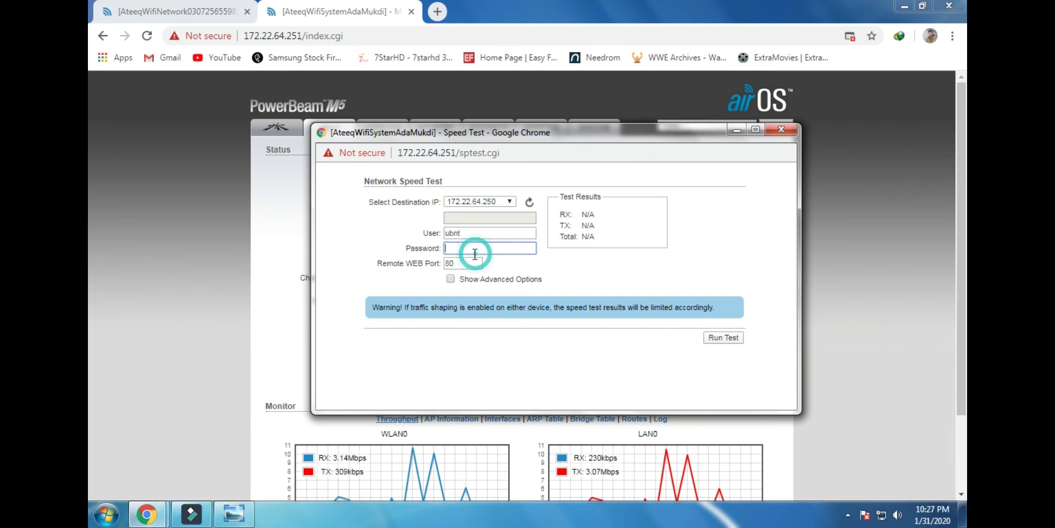
pyautogui.write('ub')
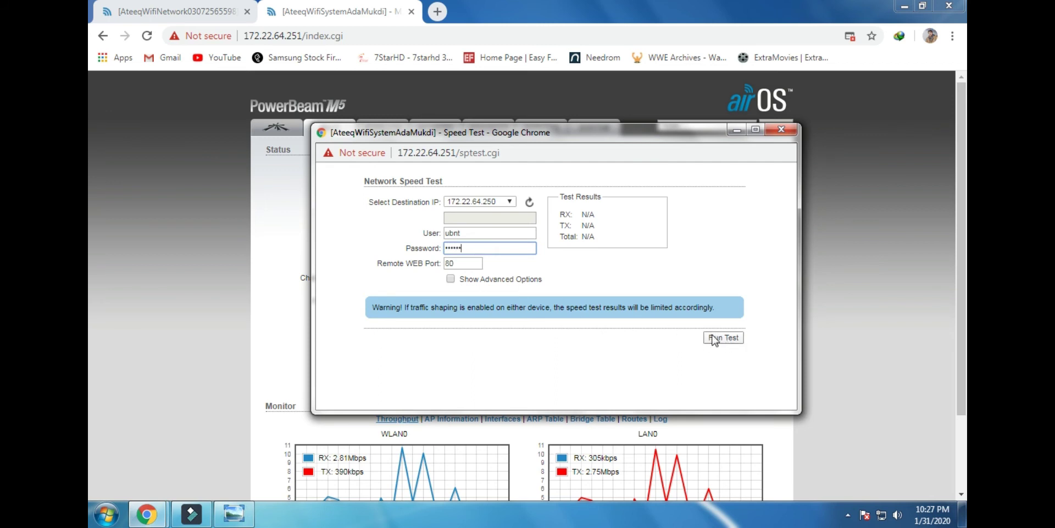
pyautogui.click(456, 261)
pyautogui.moveTo(452, 261); pyautogui.dragTo(441, 262)
pyautogui.click(481, 264)
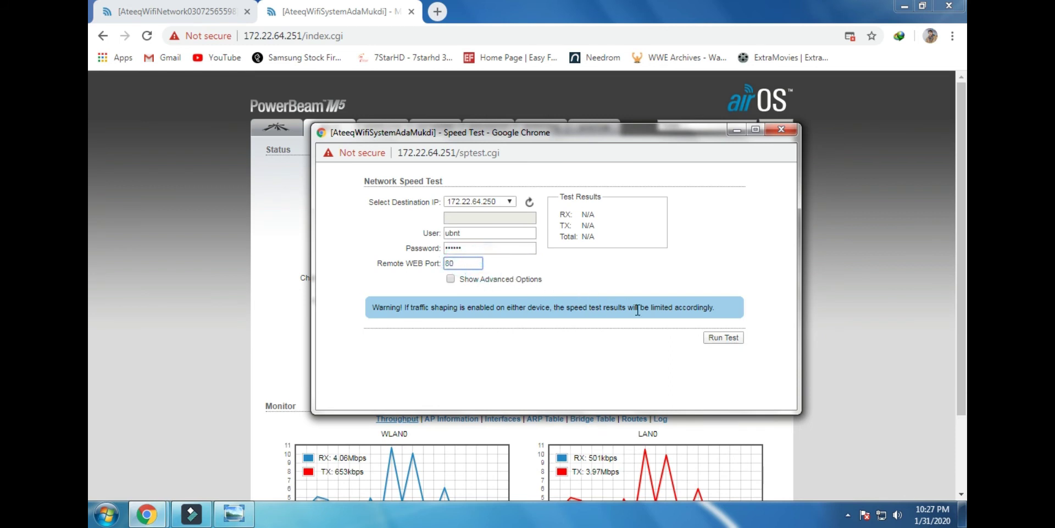
pyautogui.doubleClick(443, 264)
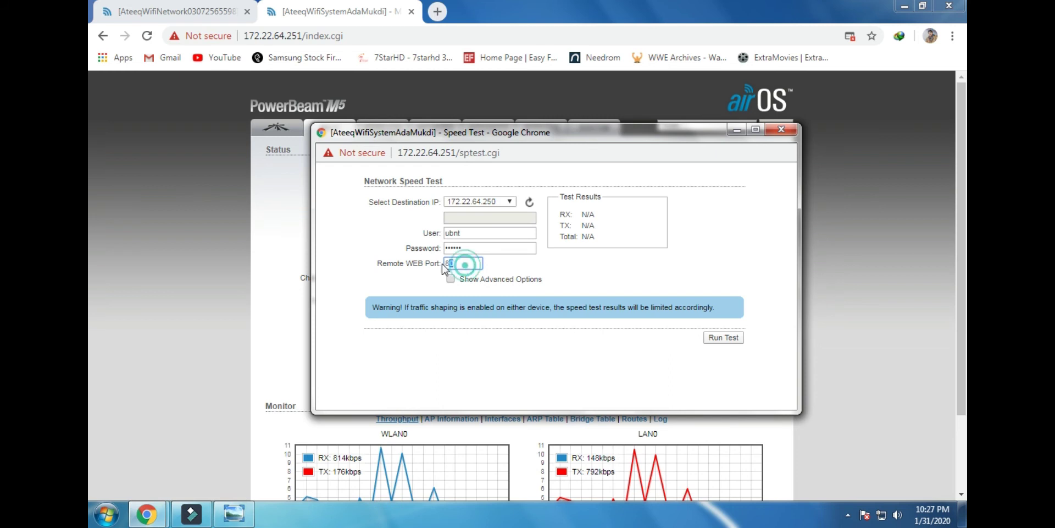
pyautogui.click(703, 341)
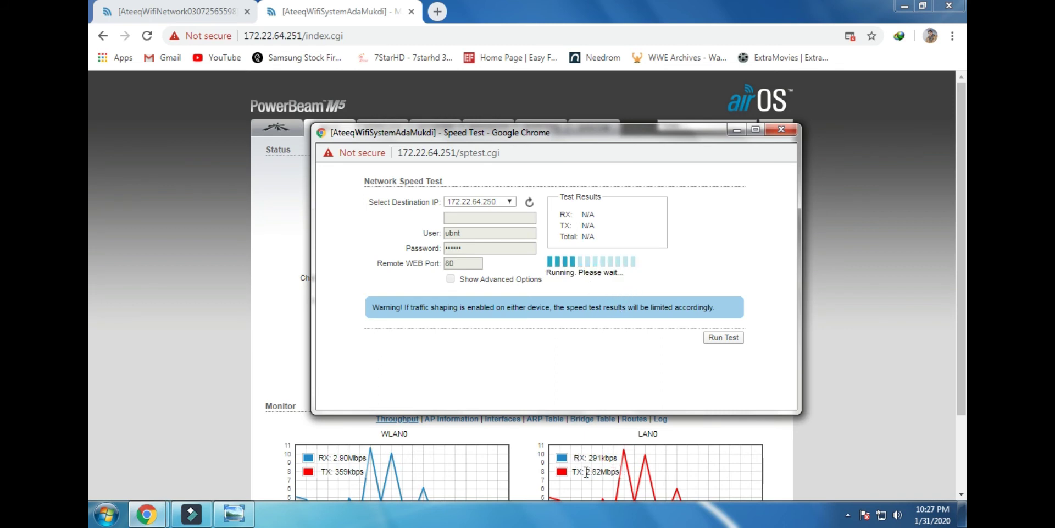
# Let the first test finish and move the Speed Test window aside: RX 48.72, TX 29.01, Total 77.73 Mbps
pyautogui.moveTo(585, 471); pyautogui.dragTo(607, 471)
pyautogui.moveTo(147, 514)
pyautogui.click(347, 457)
pyautogui.moveTo(555, 135); pyautogui.dragTo(624, 116)
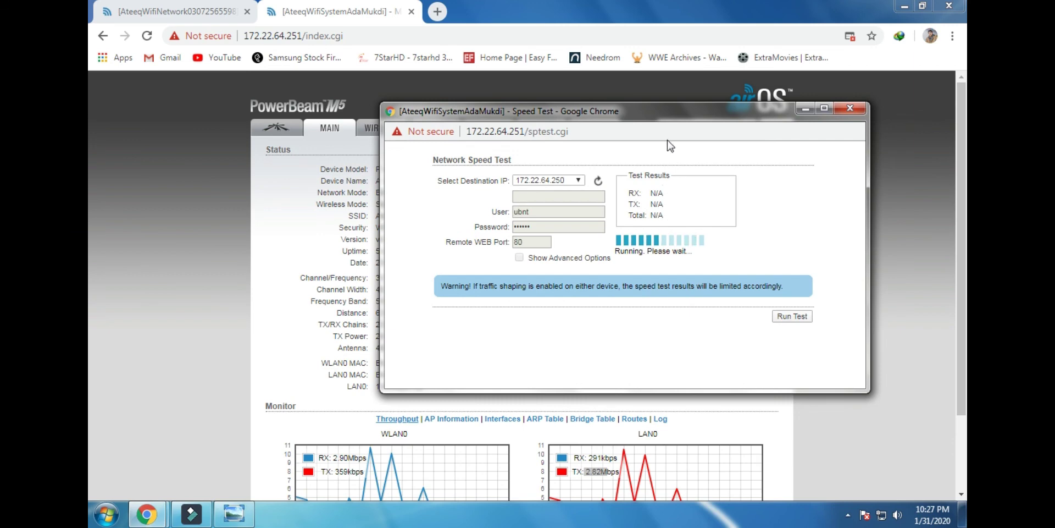
pyautogui.moveTo(664, 114); pyautogui.dragTo(320, 108)
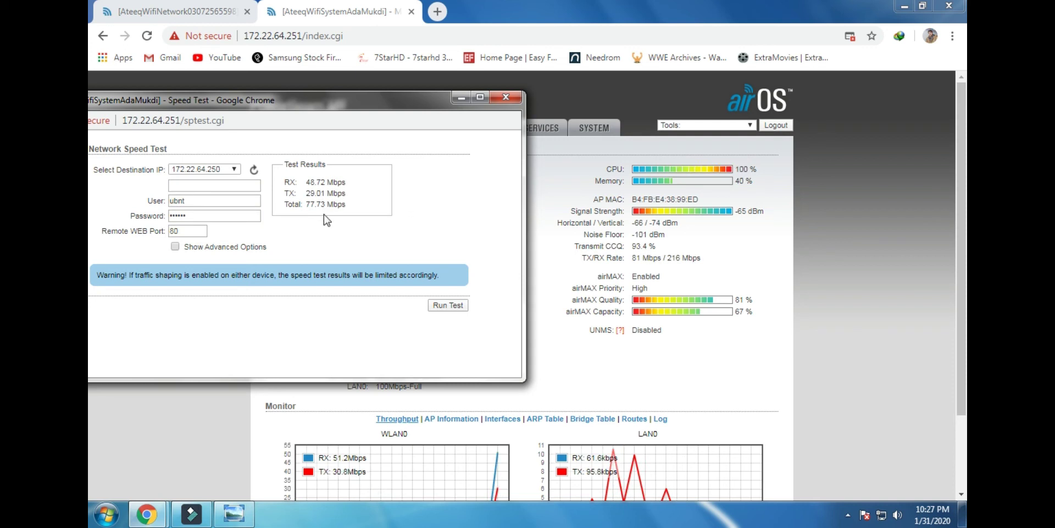
# Highlight the RX, TX and 77.73 Mbps Total results, then return to the PowerBeam M5 status page
pyautogui.moveTo(259, 100); pyautogui.dragTo(285, 107)
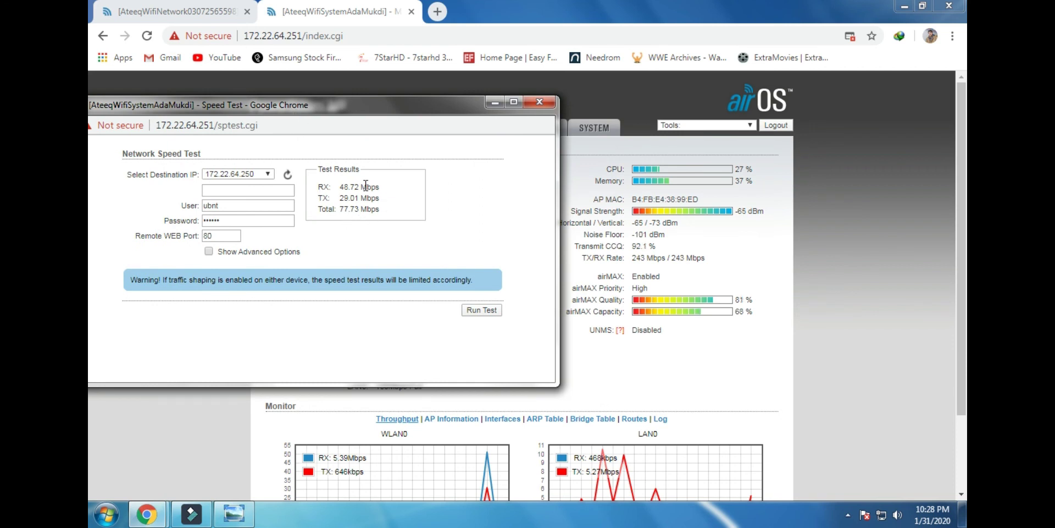
pyautogui.moveTo(391, 216); pyautogui.dragTo(344, 187)
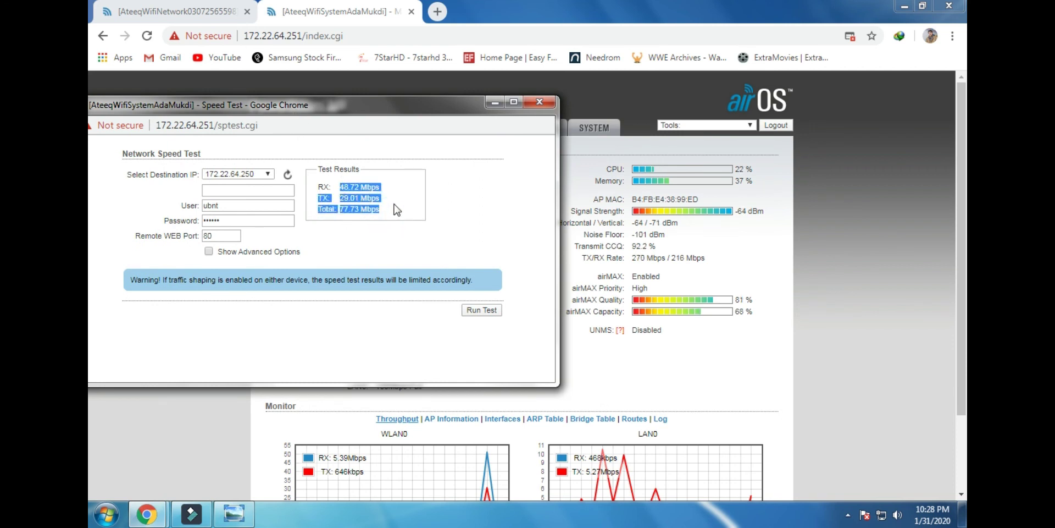
pyautogui.click(396, 207)
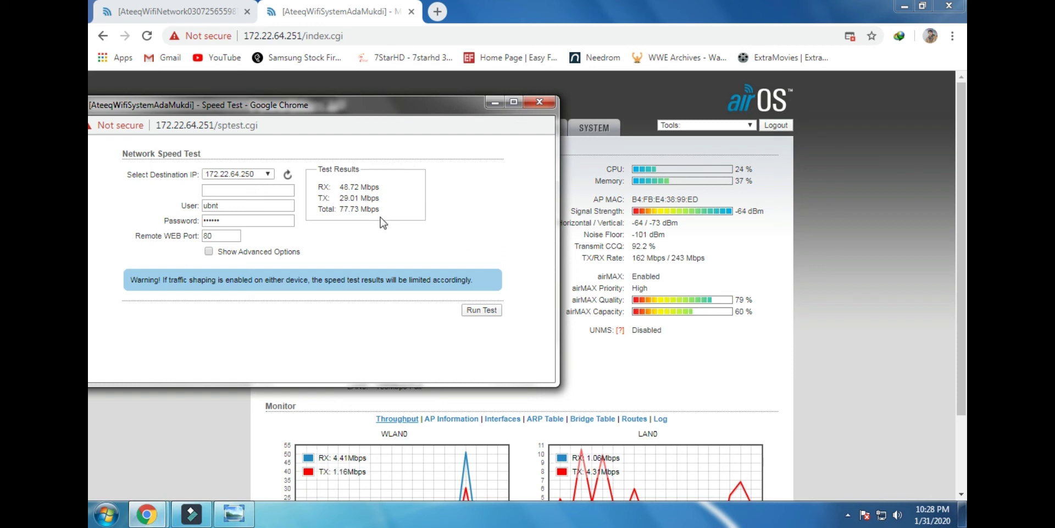
pyautogui.moveTo(355, 212); pyautogui.dragTo(337, 210)
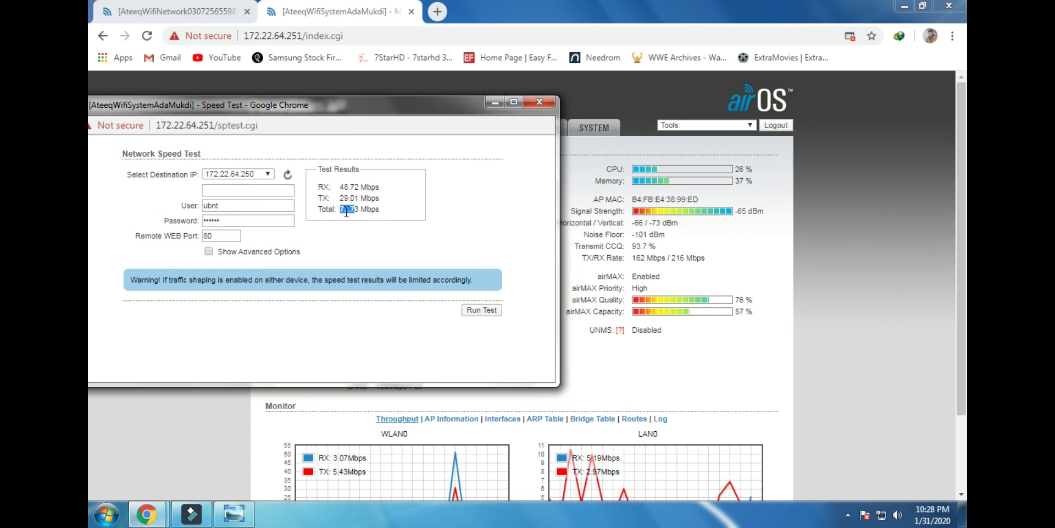
pyautogui.click(373, 208)
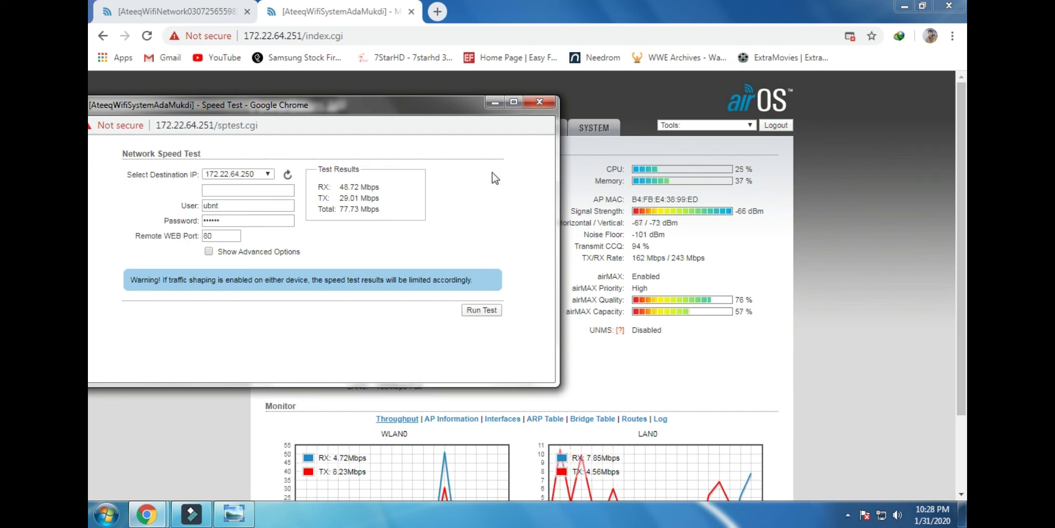
pyautogui.moveTo(717, 261); pyautogui.dragTo(627, 262)
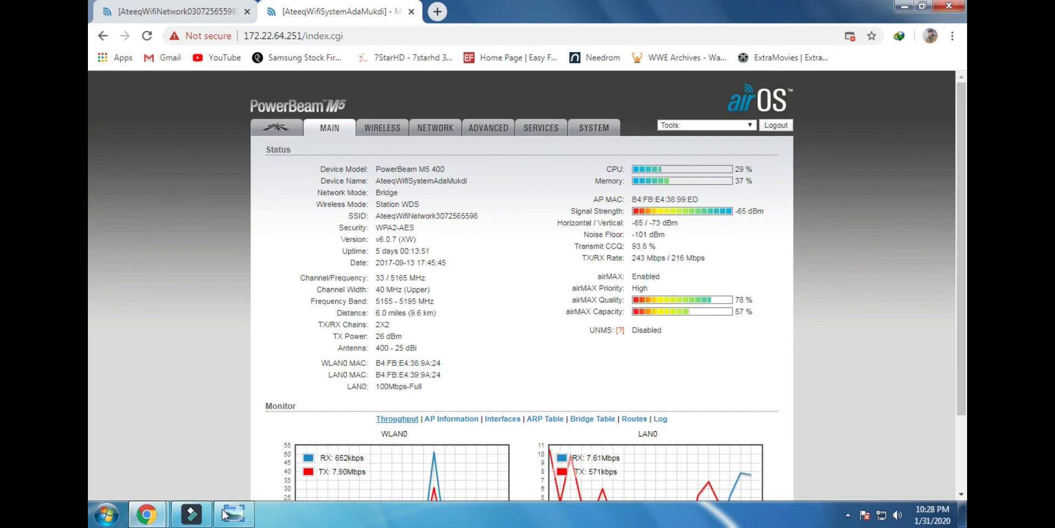
# Bring the Speed Test results window back in front and move it toward the centre
pyautogui.moveTo(147, 514)
pyautogui.click(332, 476)
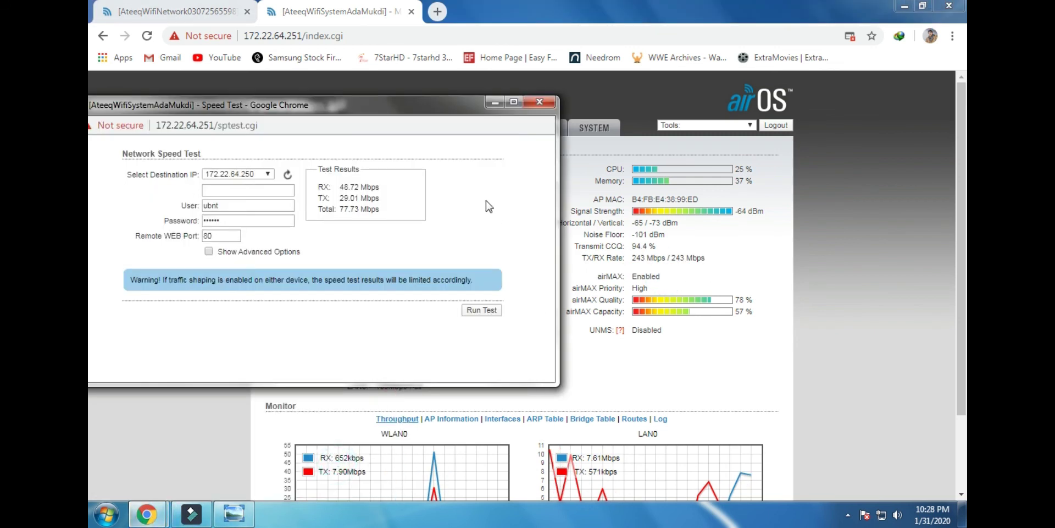
pyautogui.click(424, 101)
pyautogui.moveTo(461, 114); pyautogui.dragTo(504, 121)
# Highlight the RX, TX and 77.73 Mbps Total lines in Test Results
pyautogui.moveTo(446, 221); pyautogui.dragTo(366, 219)
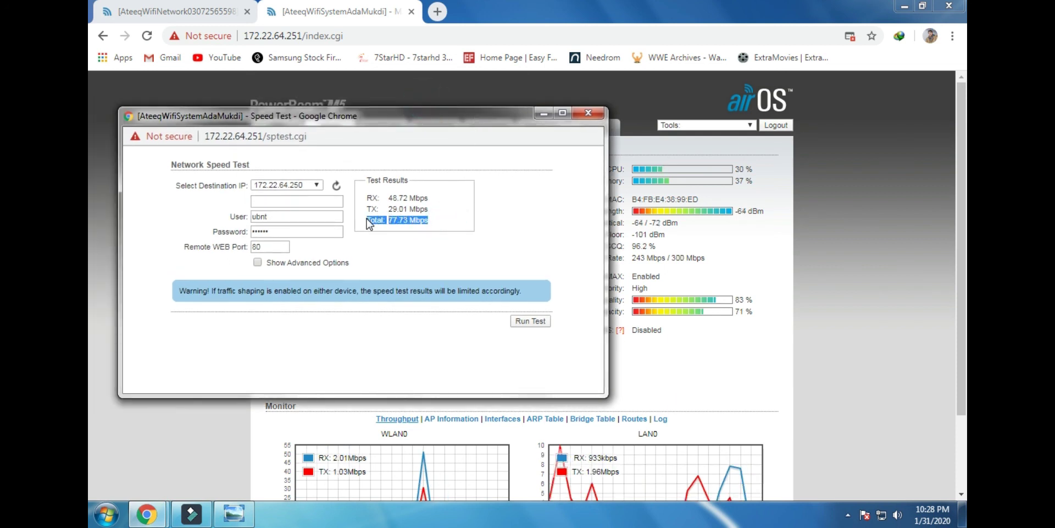
pyautogui.click(460, 221)
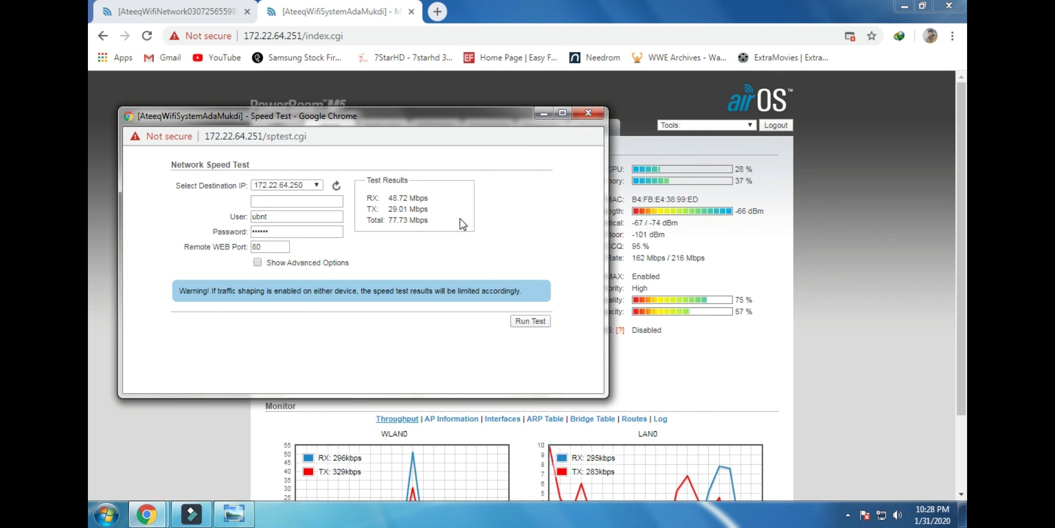
pyautogui.moveTo(454, 222); pyautogui.dragTo(370, 221)
pyautogui.moveTo(436, 220); pyautogui.dragTo(376, 197)
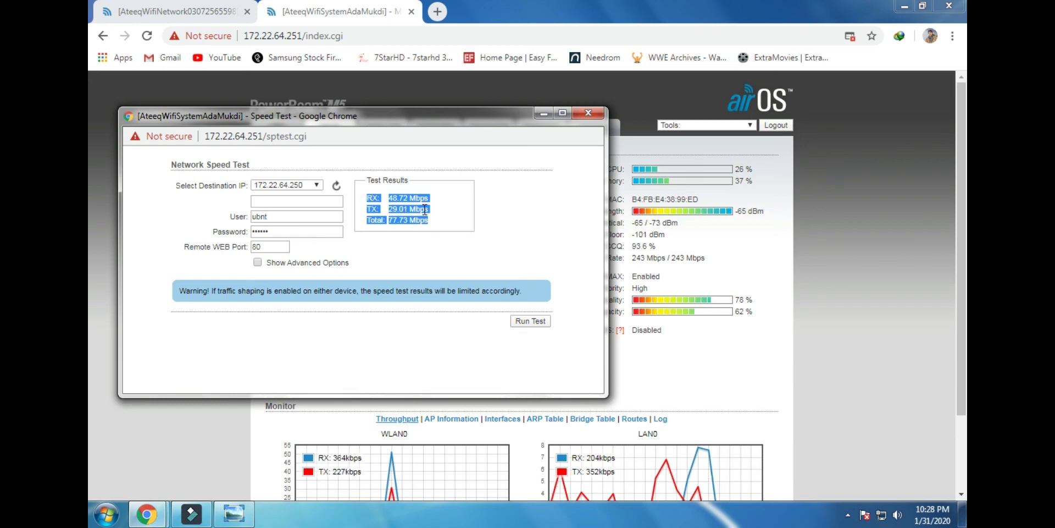
pyautogui.click(442, 211)
pyautogui.moveTo(442, 225); pyautogui.dragTo(376, 222)
pyautogui.click(433, 220)
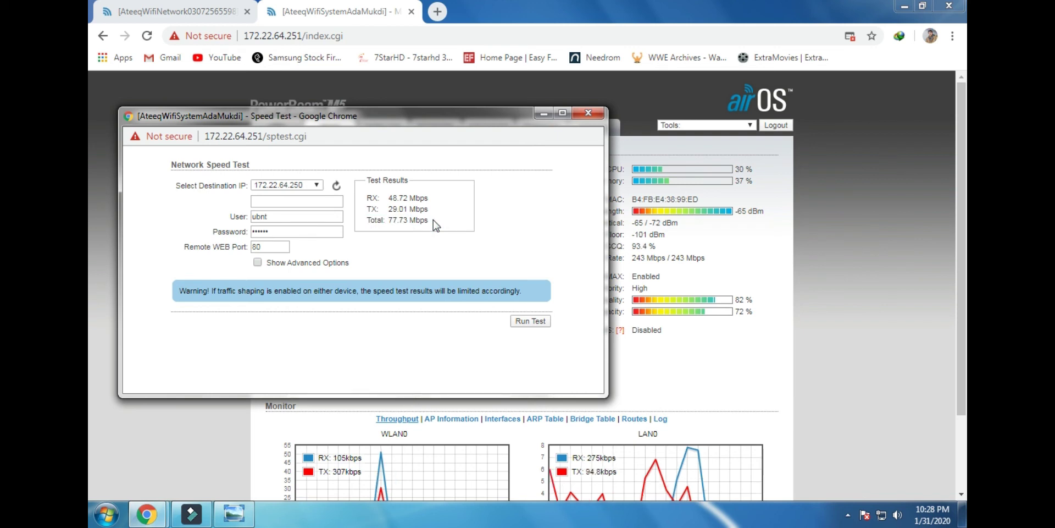
pyautogui.moveTo(433, 220); pyautogui.dragTo(380, 224)
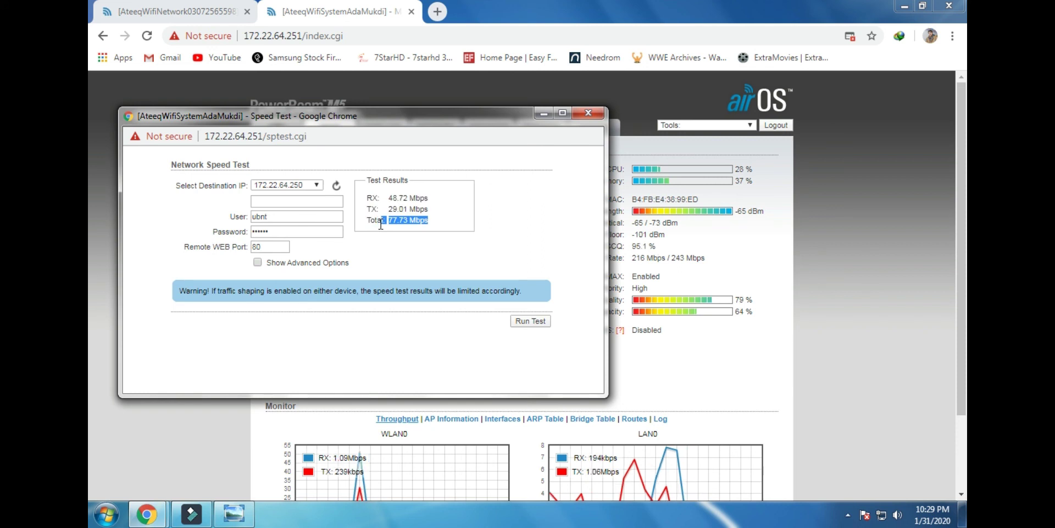
pyautogui.moveTo(380, 224); pyautogui.dragTo(367, 219)
pyautogui.click(466, 226)
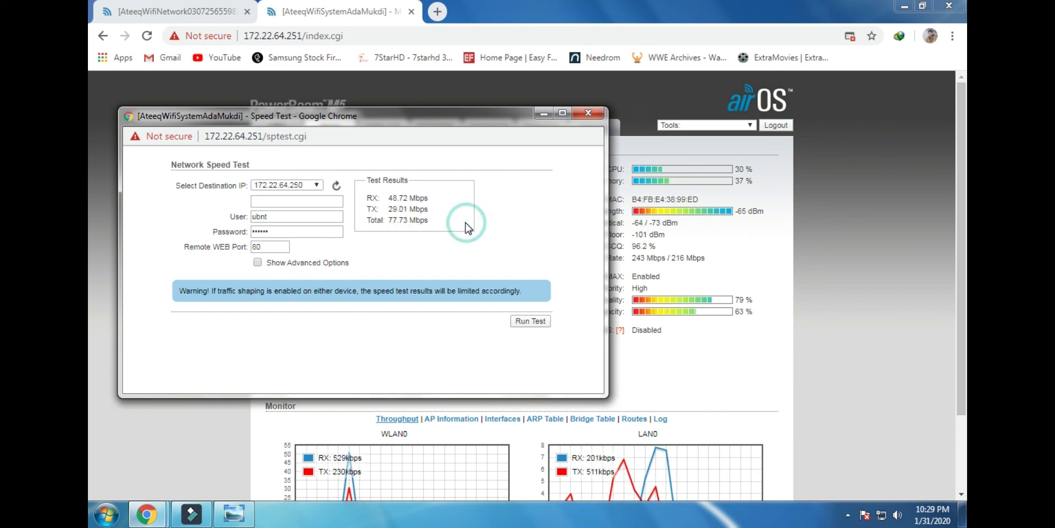
# Run a second test to 172.22.64.250, getting RX 50.30, TX 28.42, Total 78.72 Mbps
pyautogui.click(526, 327)
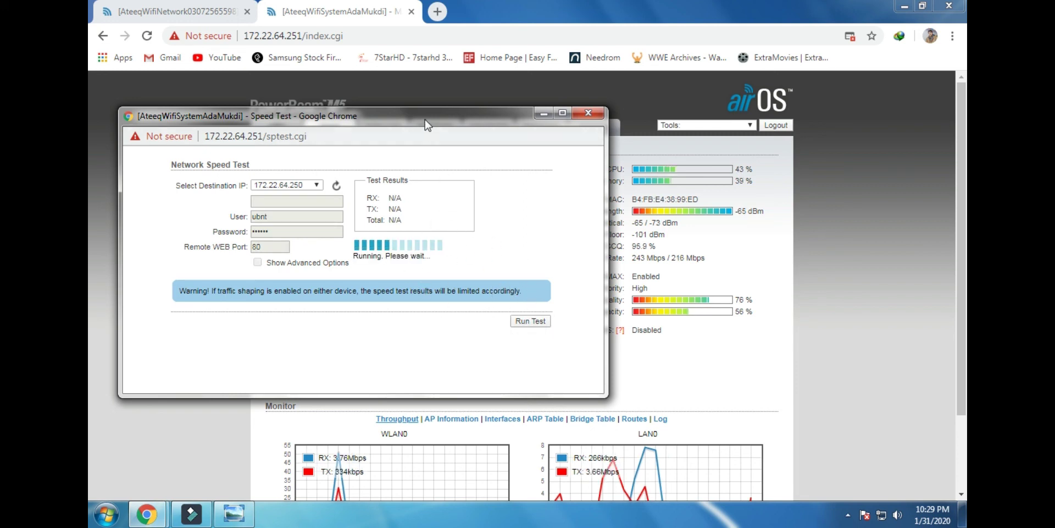
pyautogui.moveTo(436, 122); pyautogui.dragTo(464, 122)
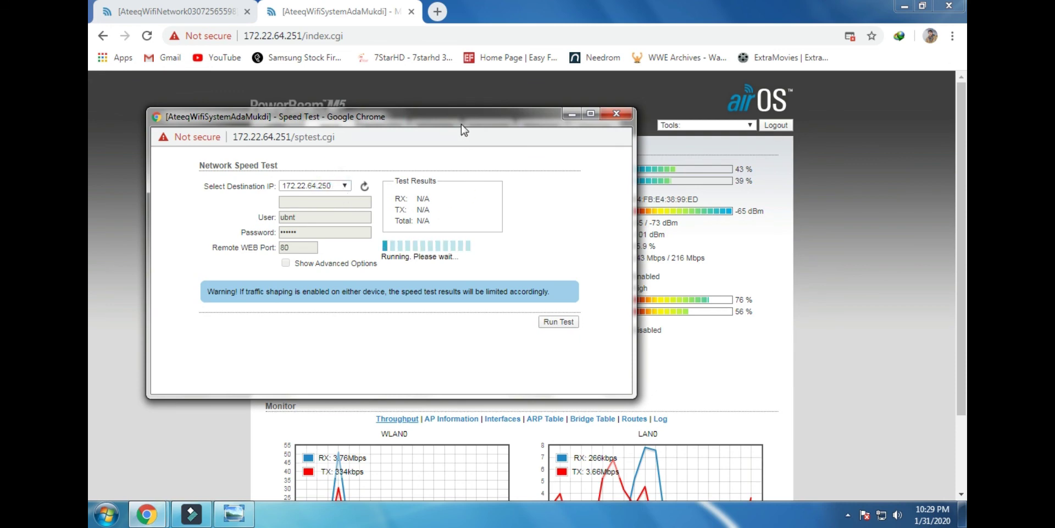
pyautogui.moveTo(462, 123); pyautogui.dragTo(394, 123)
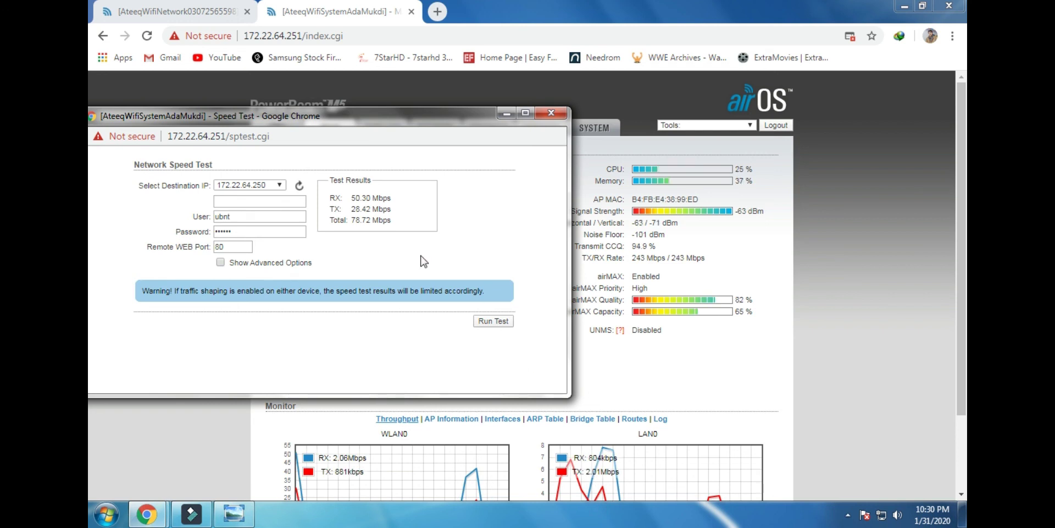
# Highlight the new RX, TX and 78.72 Mbps Total results in Test Results
pyautogui.moveTo(394, 226); pyautogui.dragTo(331, 219)
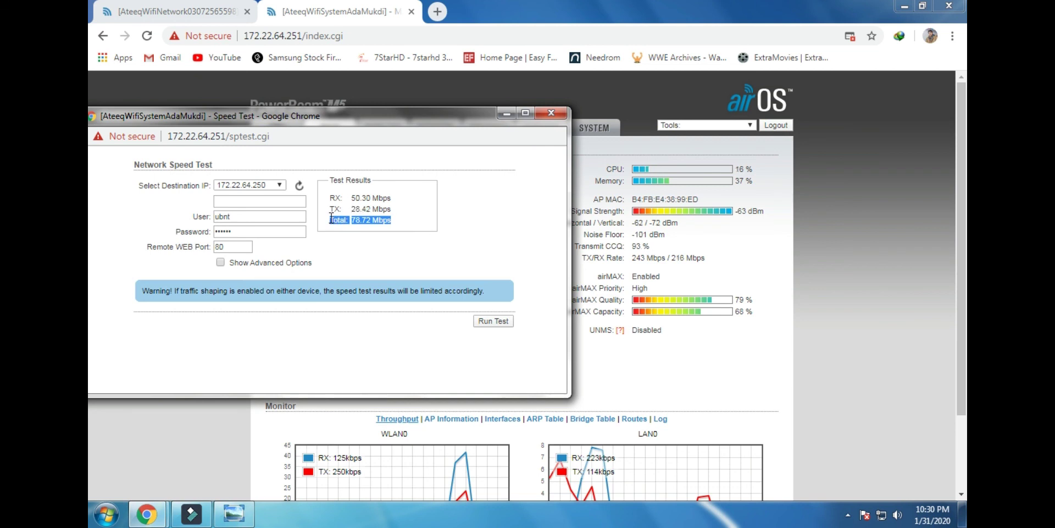
pyautogui.moveTo(405, 227); pyautogui.dragTo(336, 199)
pyautogui.click(407, 211)
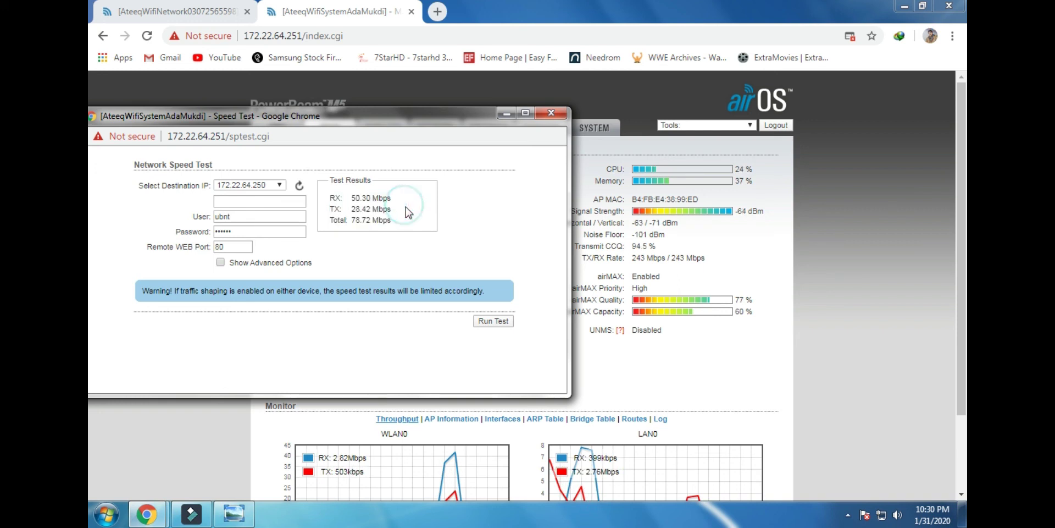
pyautogui.moveTo(413, 219); pyautogui.dragTo(351, 199)
pyautogui.click(401, 213)
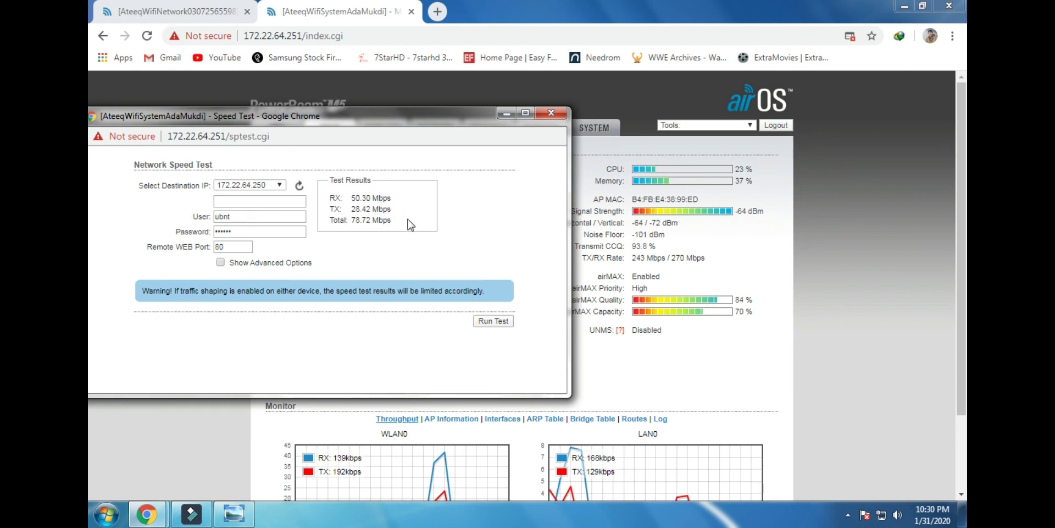
pyautogui.moveTo(408, 225); pyautogui.dragTo(333, 200)
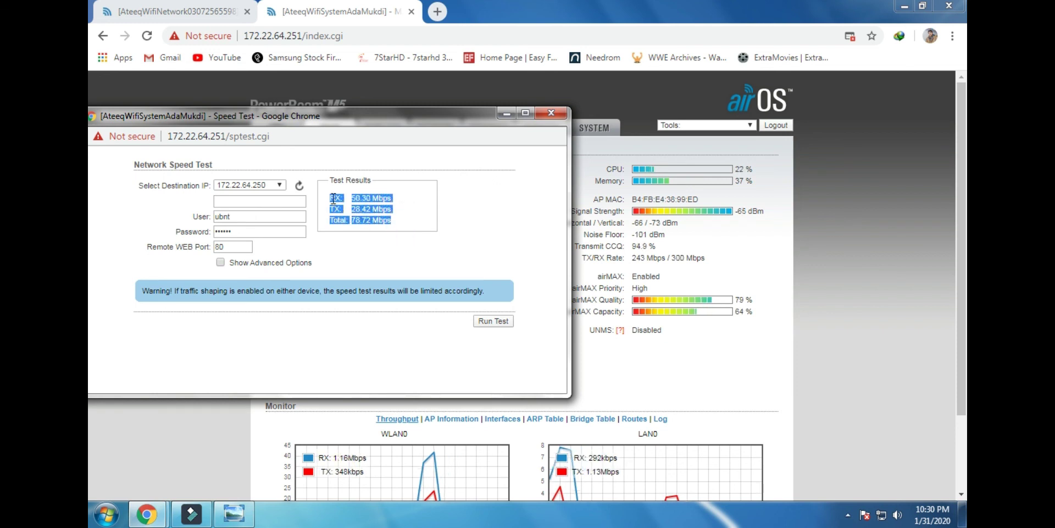
pyautogui.click(425, 221)
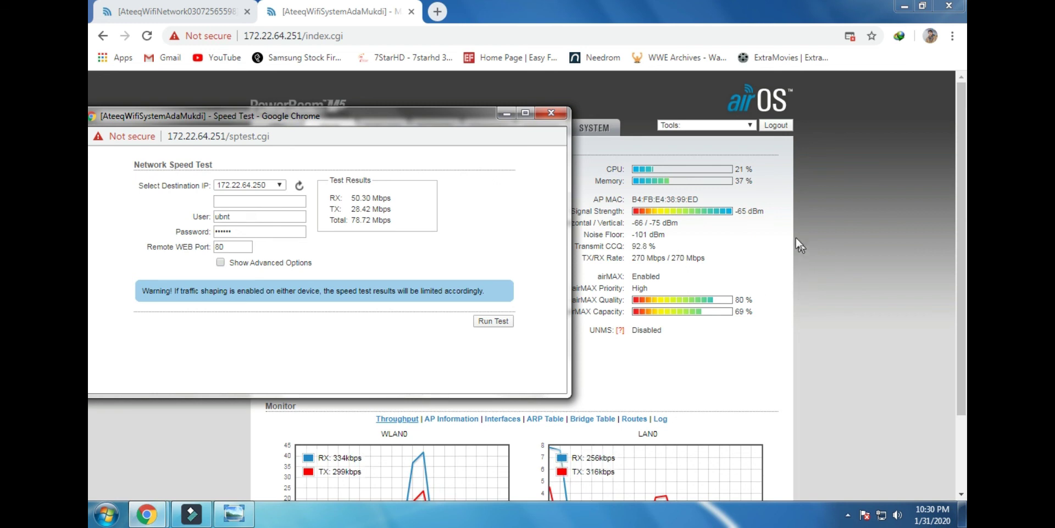
# Glance at the device status page, then bring the Speed Test results back in front
pyautogui.moveTo(775, 221); pyautogui.dragTo(748, 213)
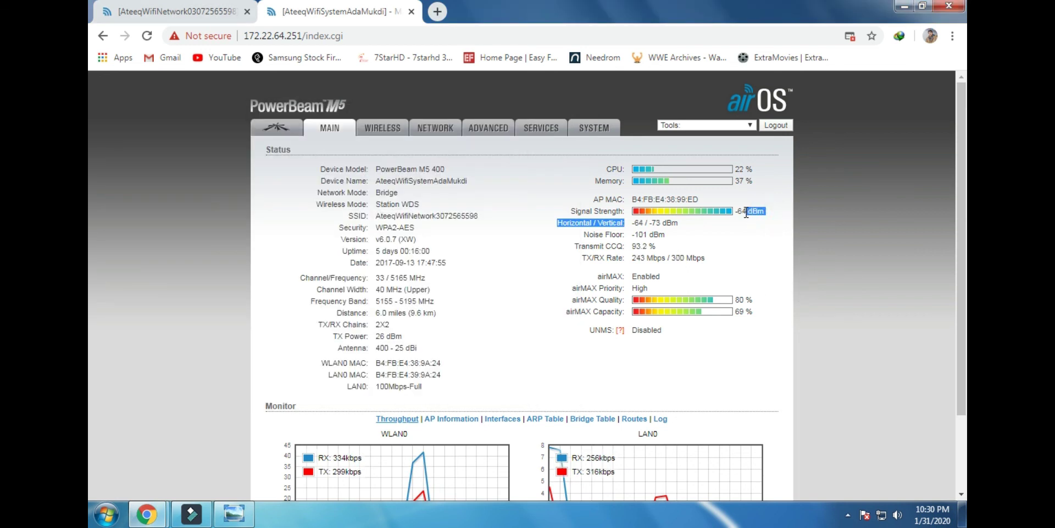
pyautogui.click(748, 237)
pyautogui.click(152, 521)
pyautogui.click(318, 467)
# Highlight the TX and 78.72 Mbps Total once more, then close the Speed Test window
pyautogui.moveTo(391, 221); pyautogui.dragTo(339, 221)
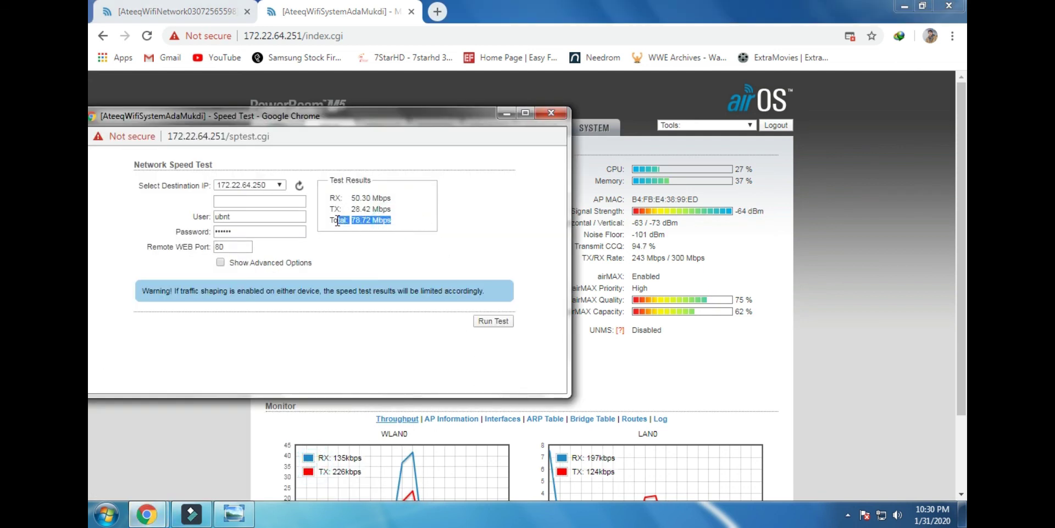
pyautogui.click(396, 223)
pyautogui.moveTo(404, 230); pyautogui.dragTo(349, 209)
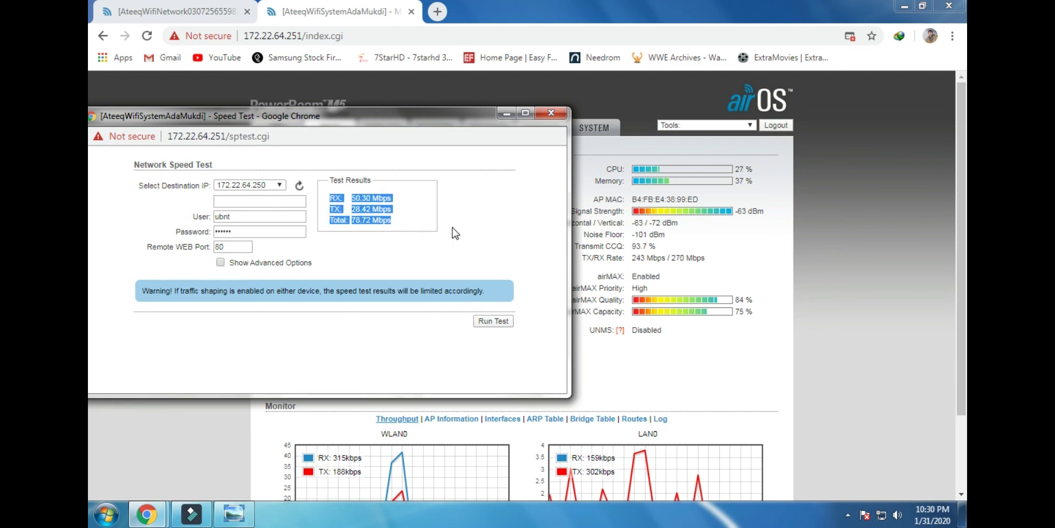
pyautogui.click(428, 224)
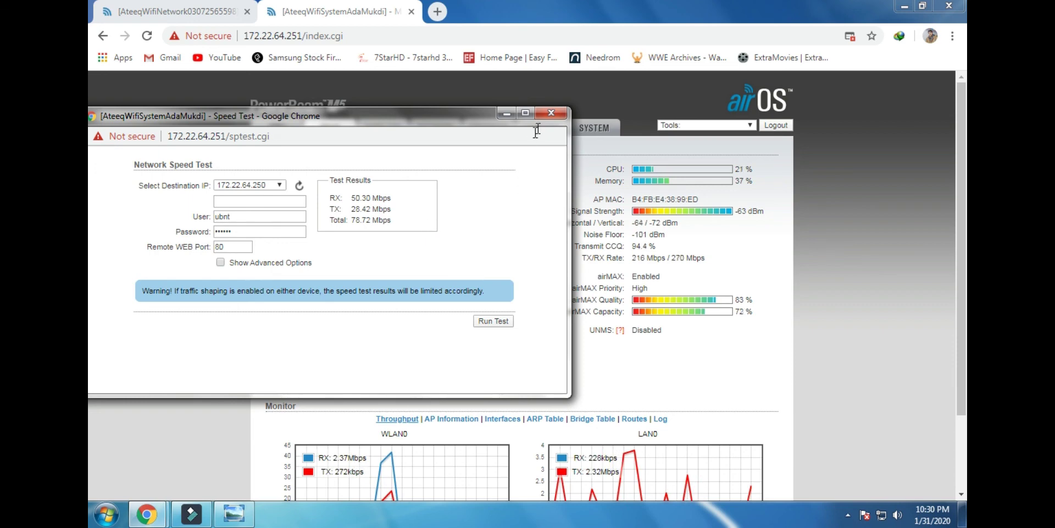
pyautogui.click(550, 114)
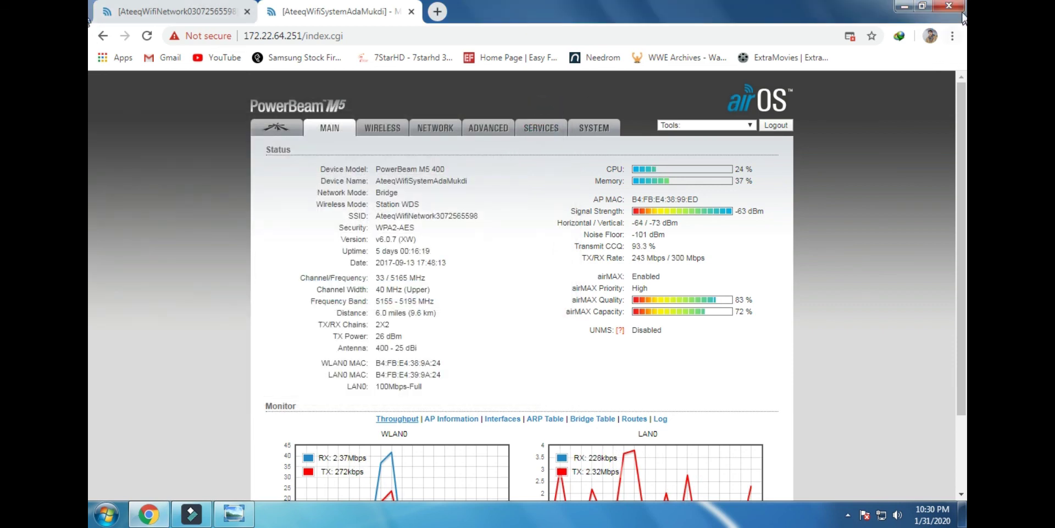